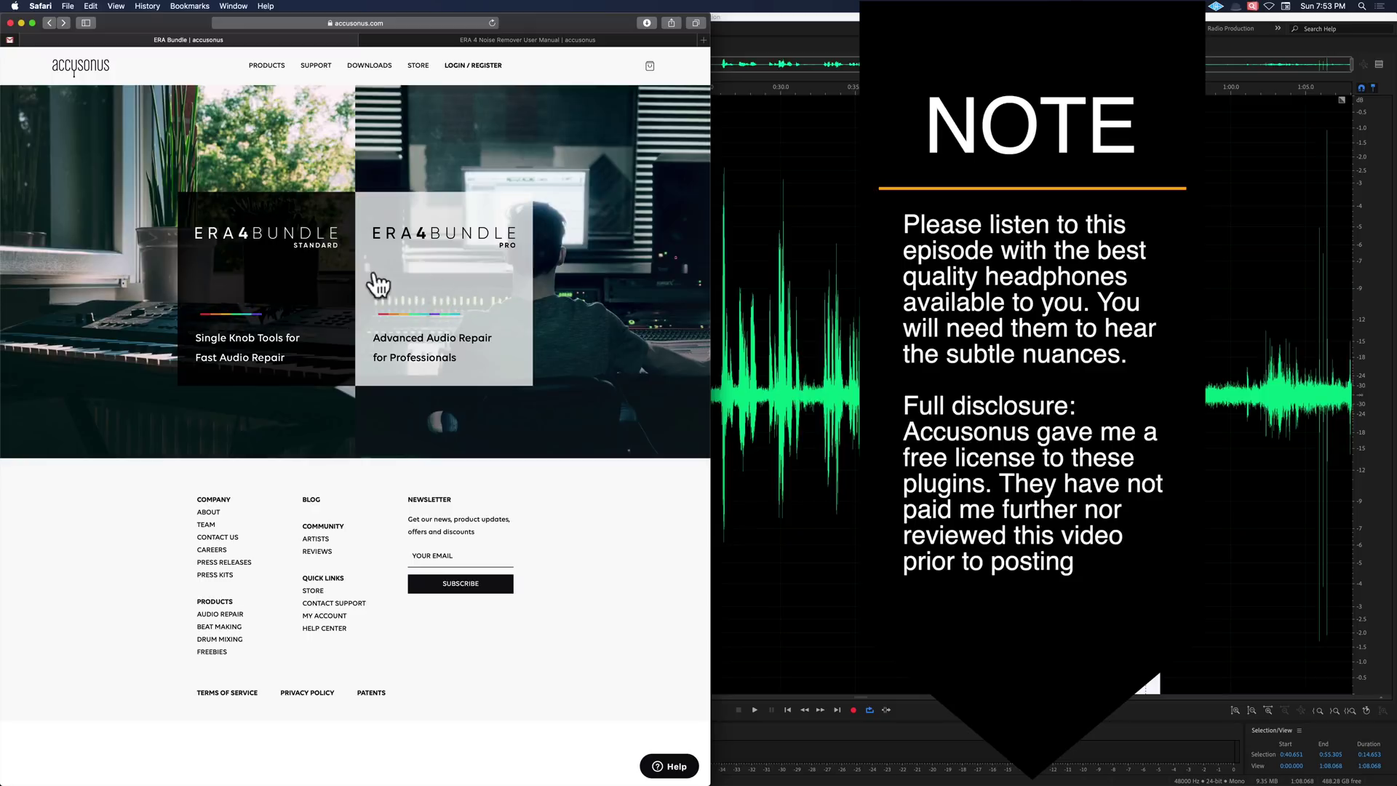
Open the ERA 4 Bundle Standard product page from its card on the accusonus homepage
left_click(297, 268)
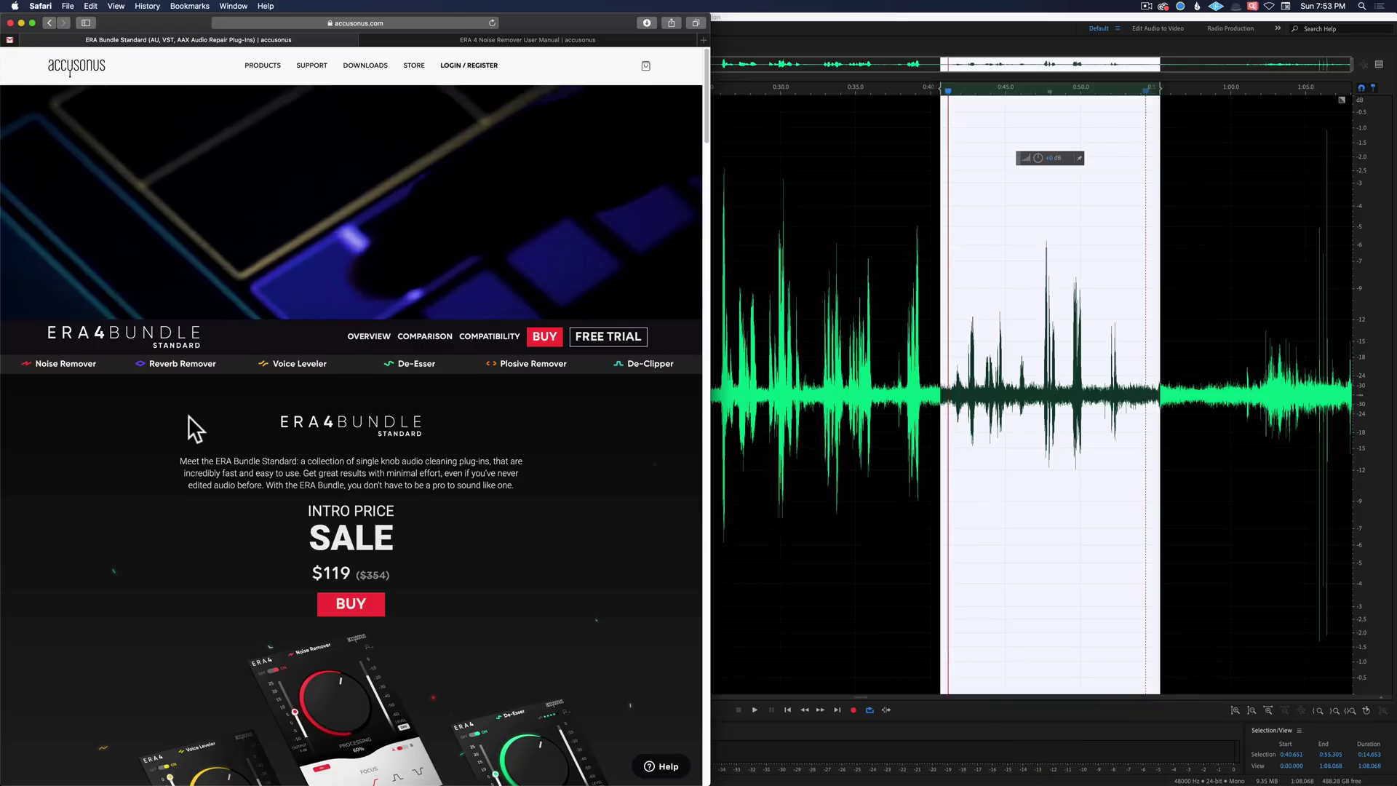
Scroll to the Compatible With hosts (Premiere Pro, Pro Tools, Audition, DaVinci Resolve) and installer downloads
scroll(185, 437, "down", 3)
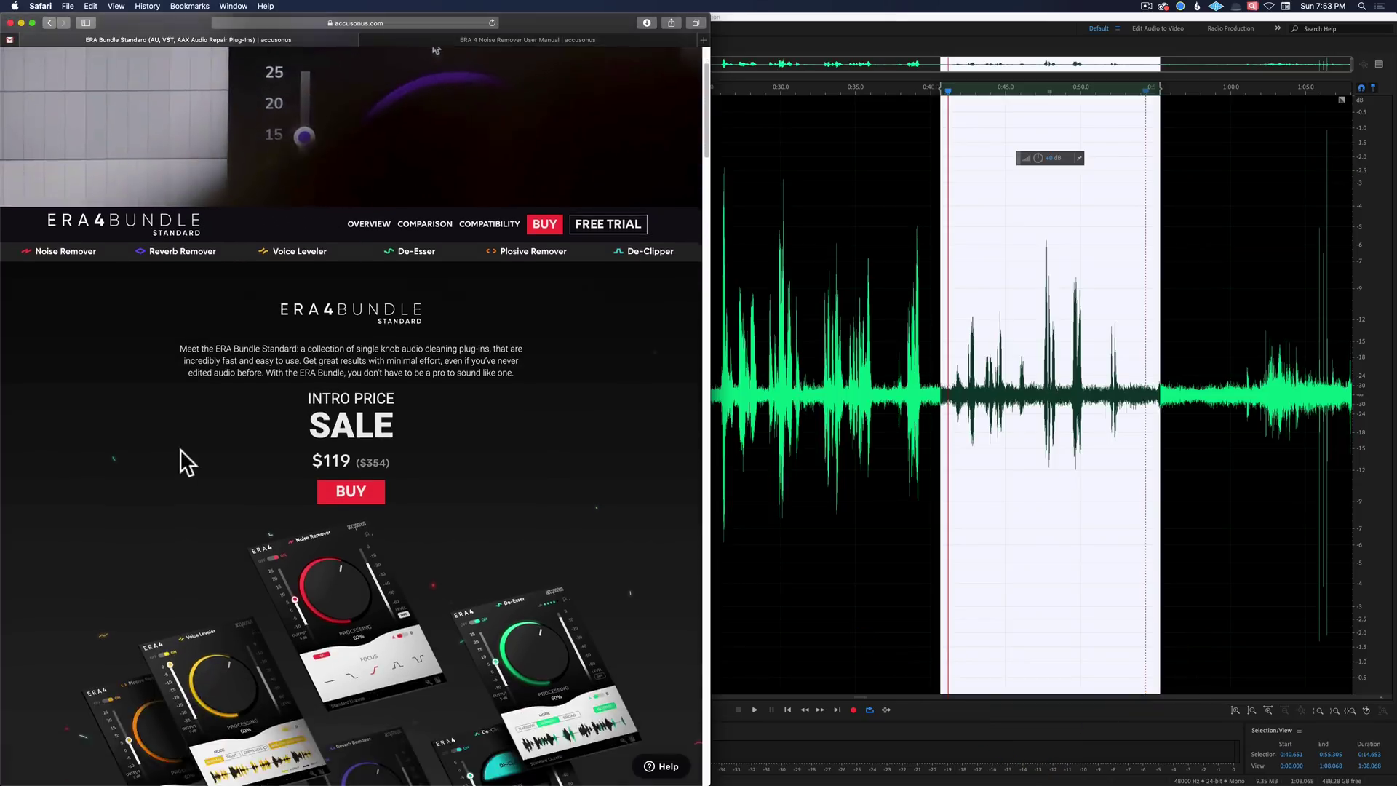
scroll(179, 457, "down", 3)
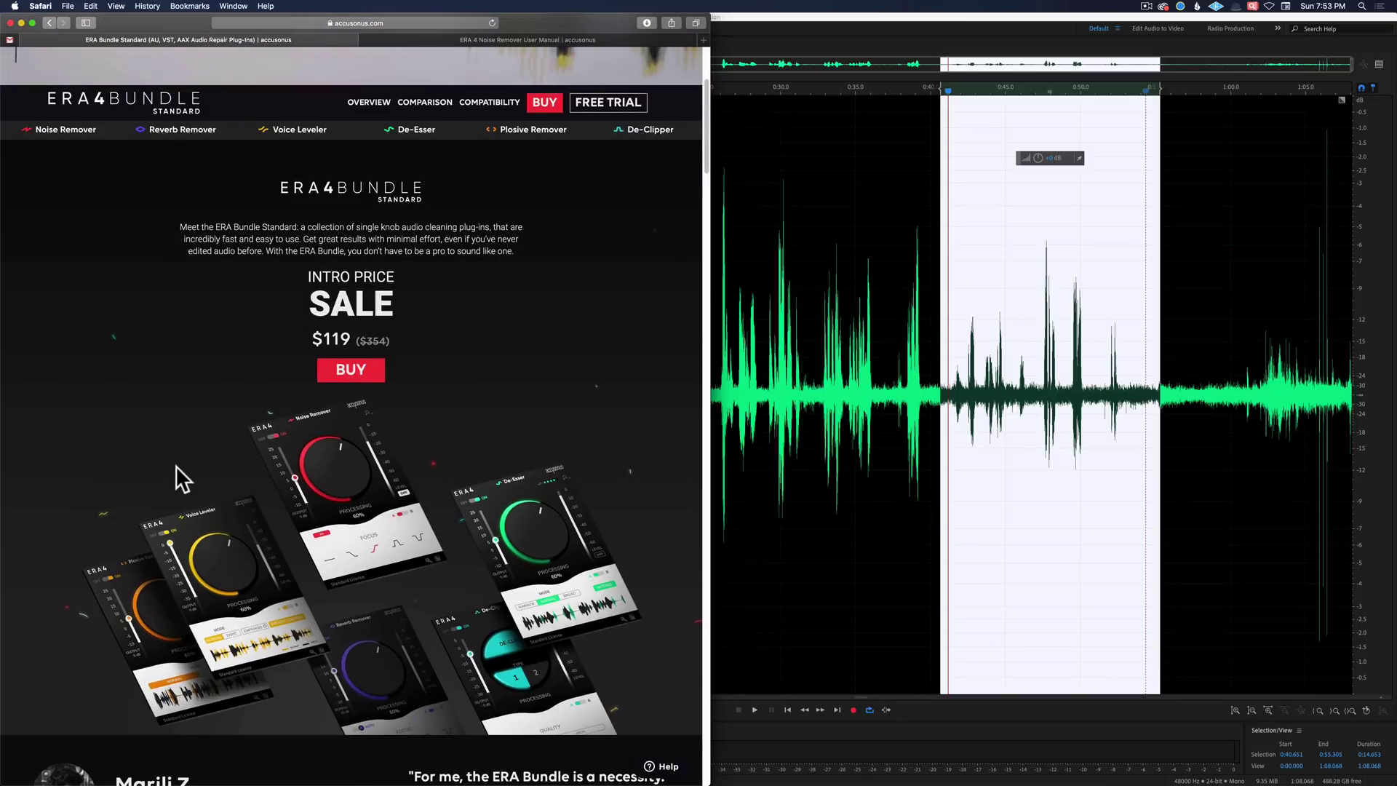
scroll(176, 465, "down", 10)
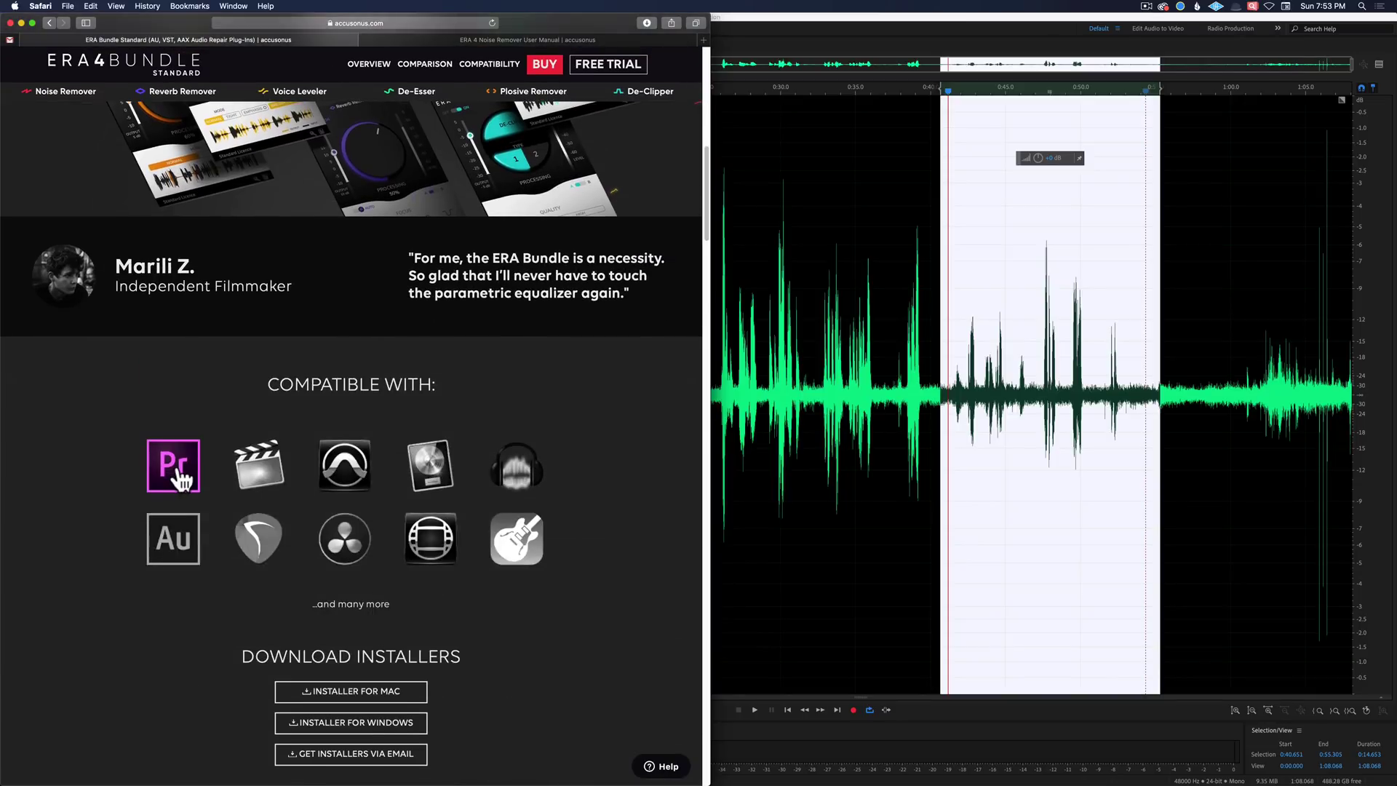
scroll(99, 426, "up", 8)
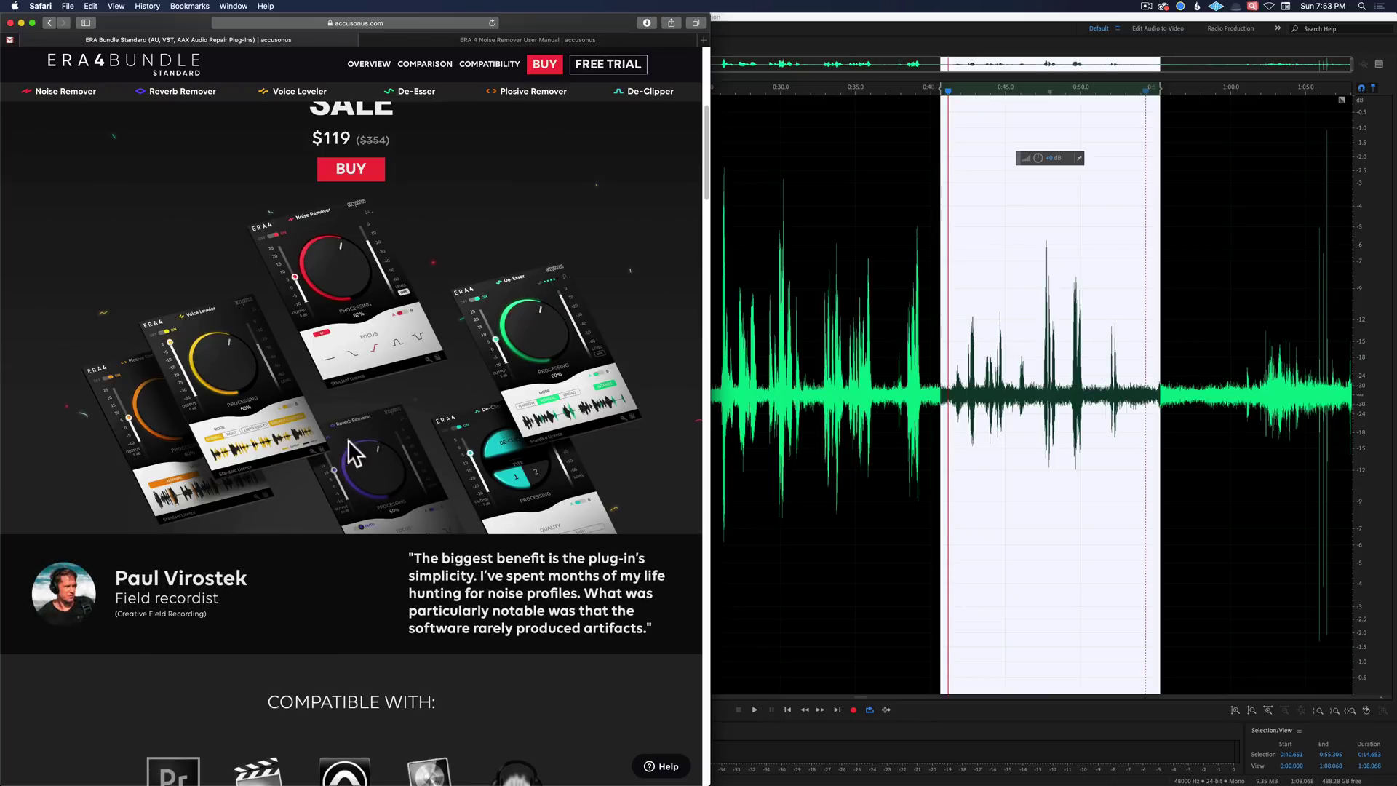
scroll(152, 472, "down", 6)
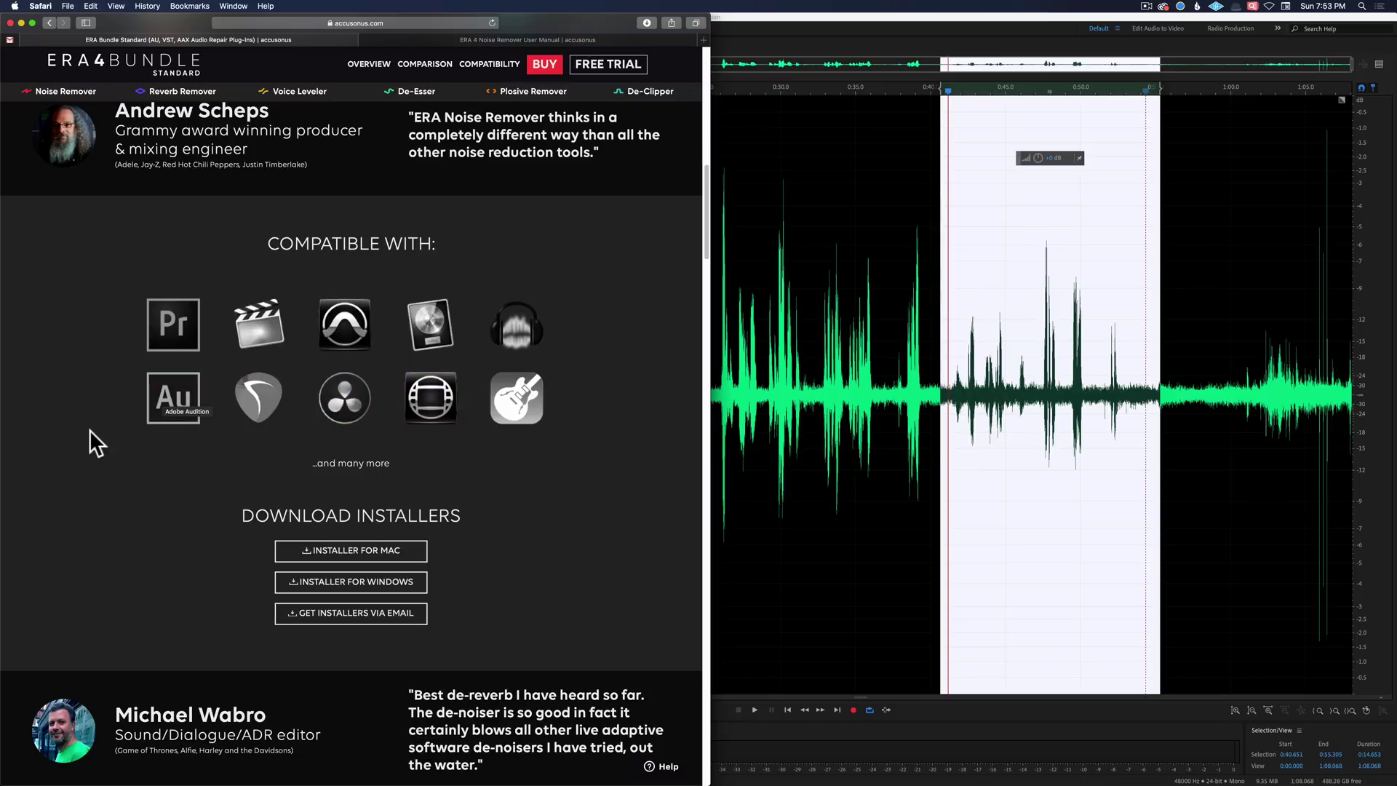
Scroll to the Standard vs Pro comparison chart showing De-Esser Pro and ERA-D as Pro-only
scroll(80, 451, "down", 3)
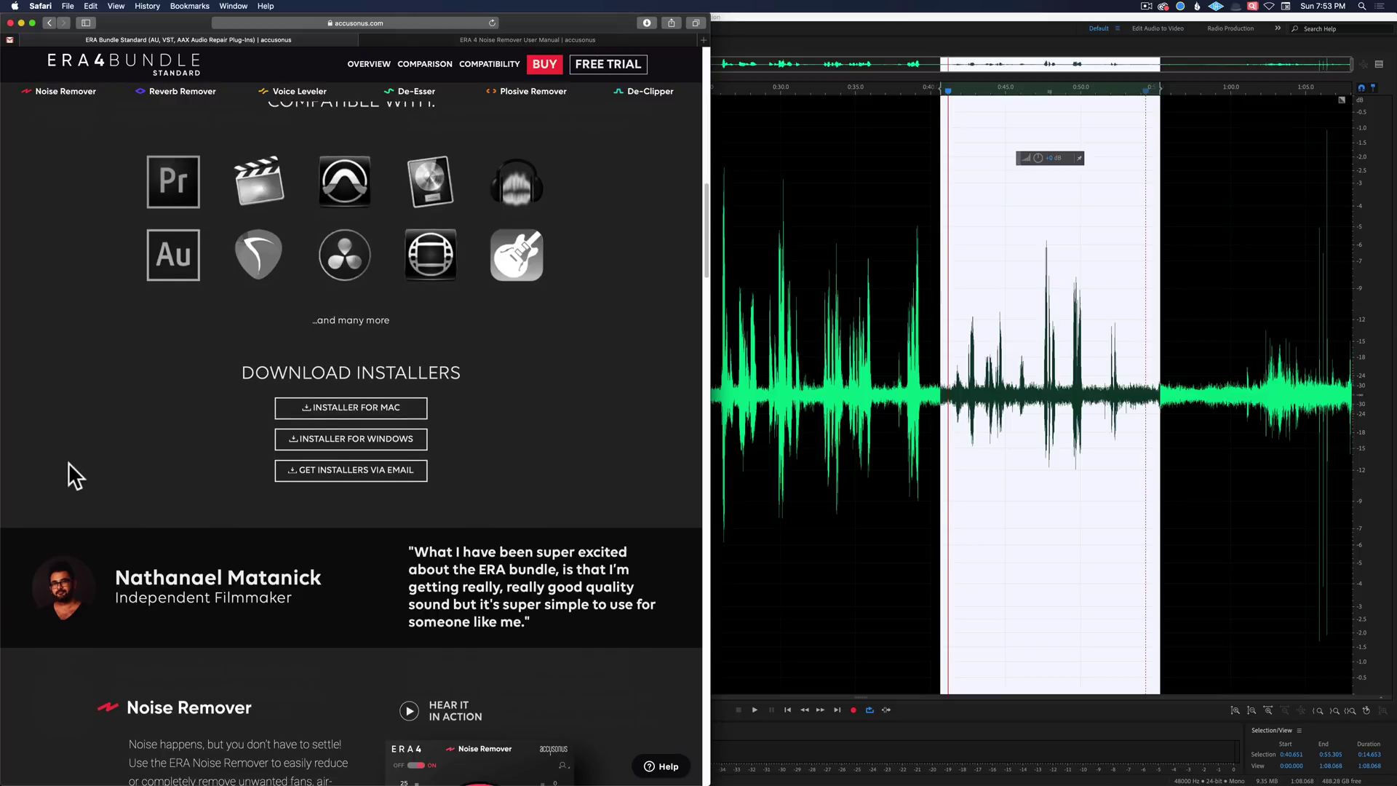
scroll(72, 473, "down", 15)
scroll(87, 524, "down", 20)
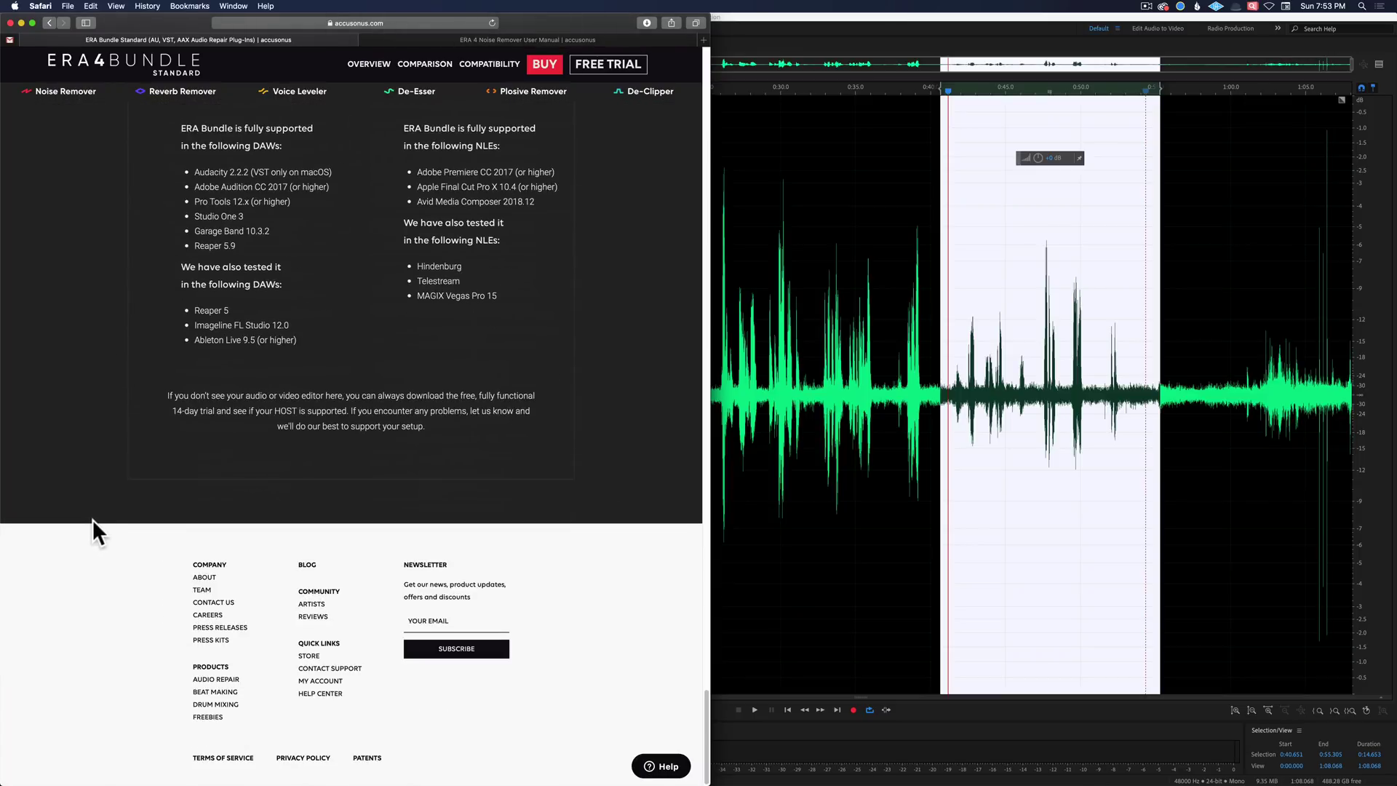
scroll(85, 507, "up", 10)
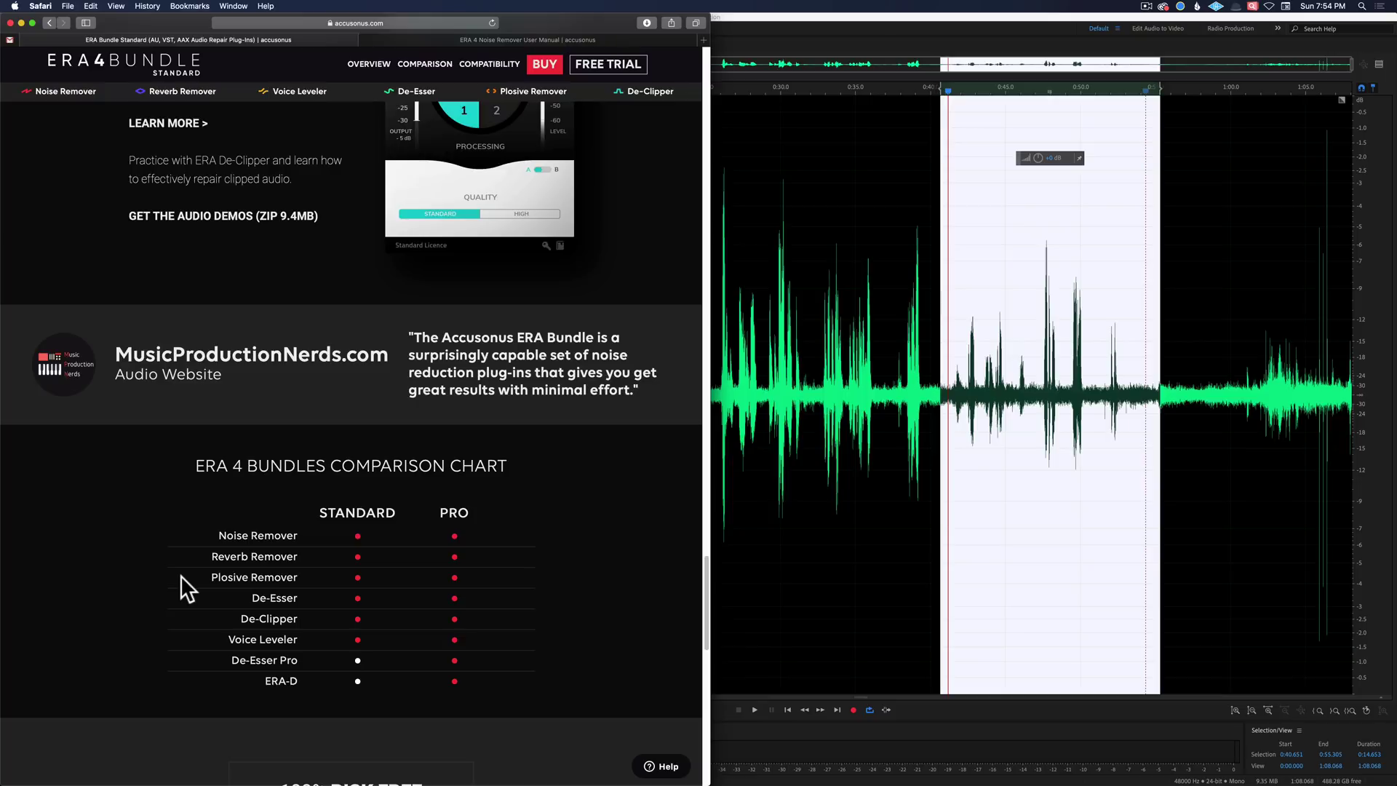
scroll(182, 574, "down", 1)
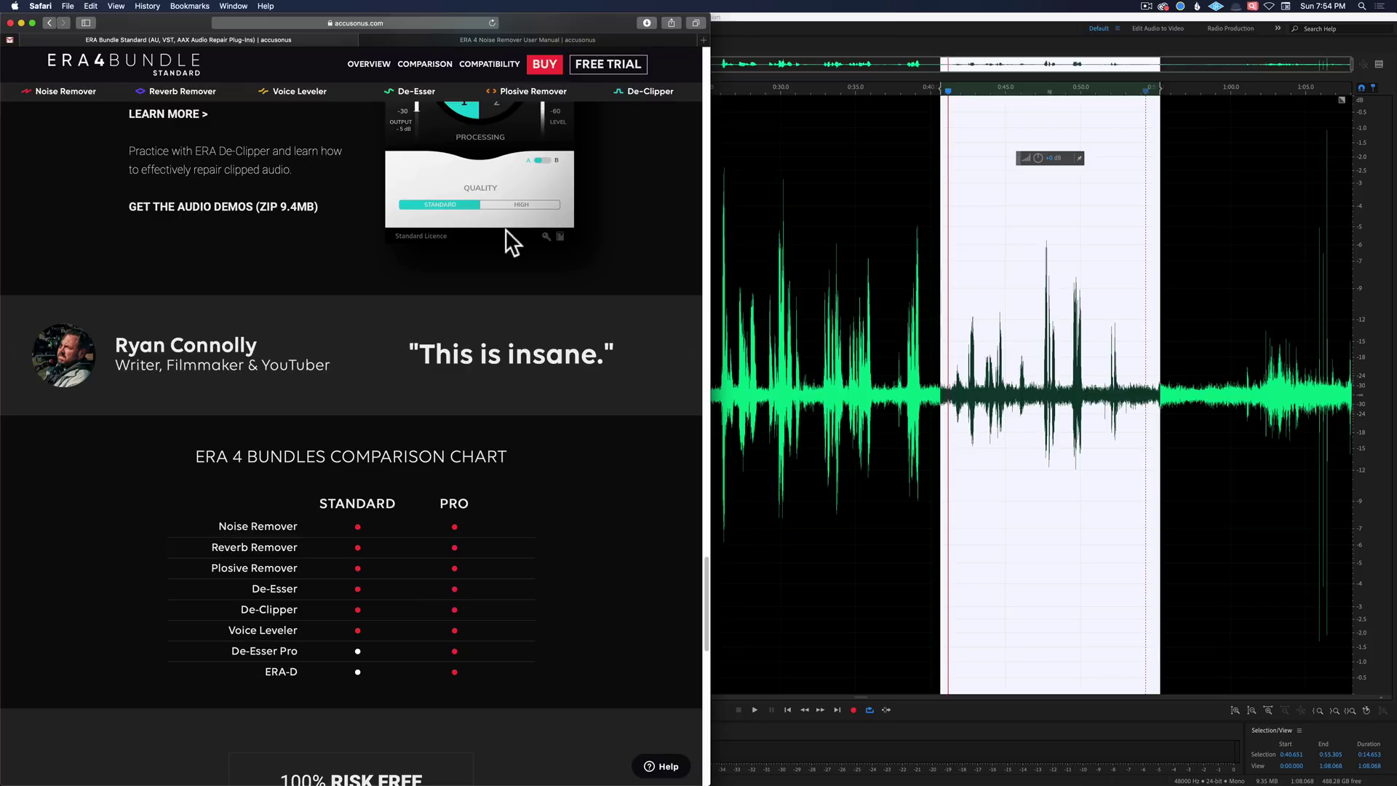
Back in Audition, select ERA4_NoiseRemover in the rack and play a stretch of the park dialogue
key("super+Tab")
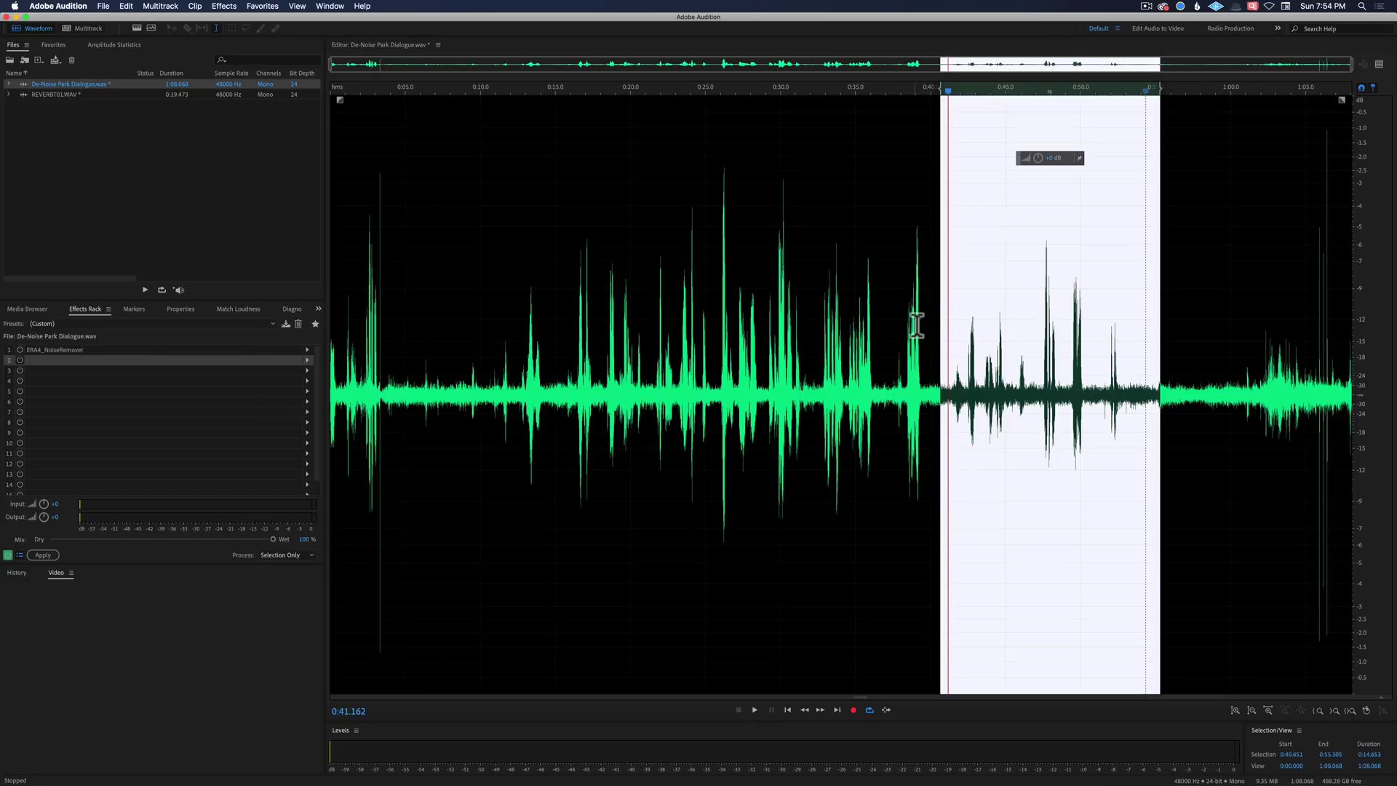
left_click(73, 349)
key("space")
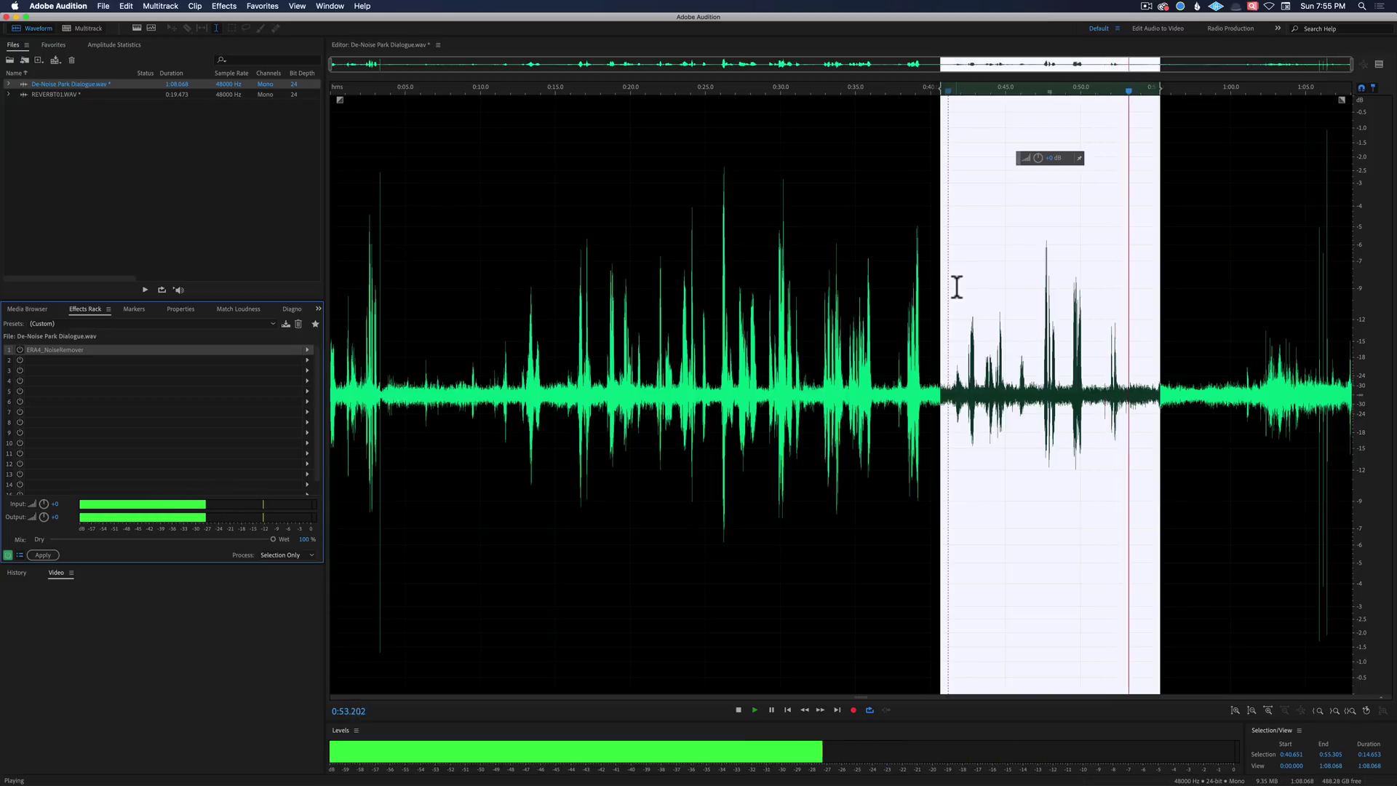
key("space")
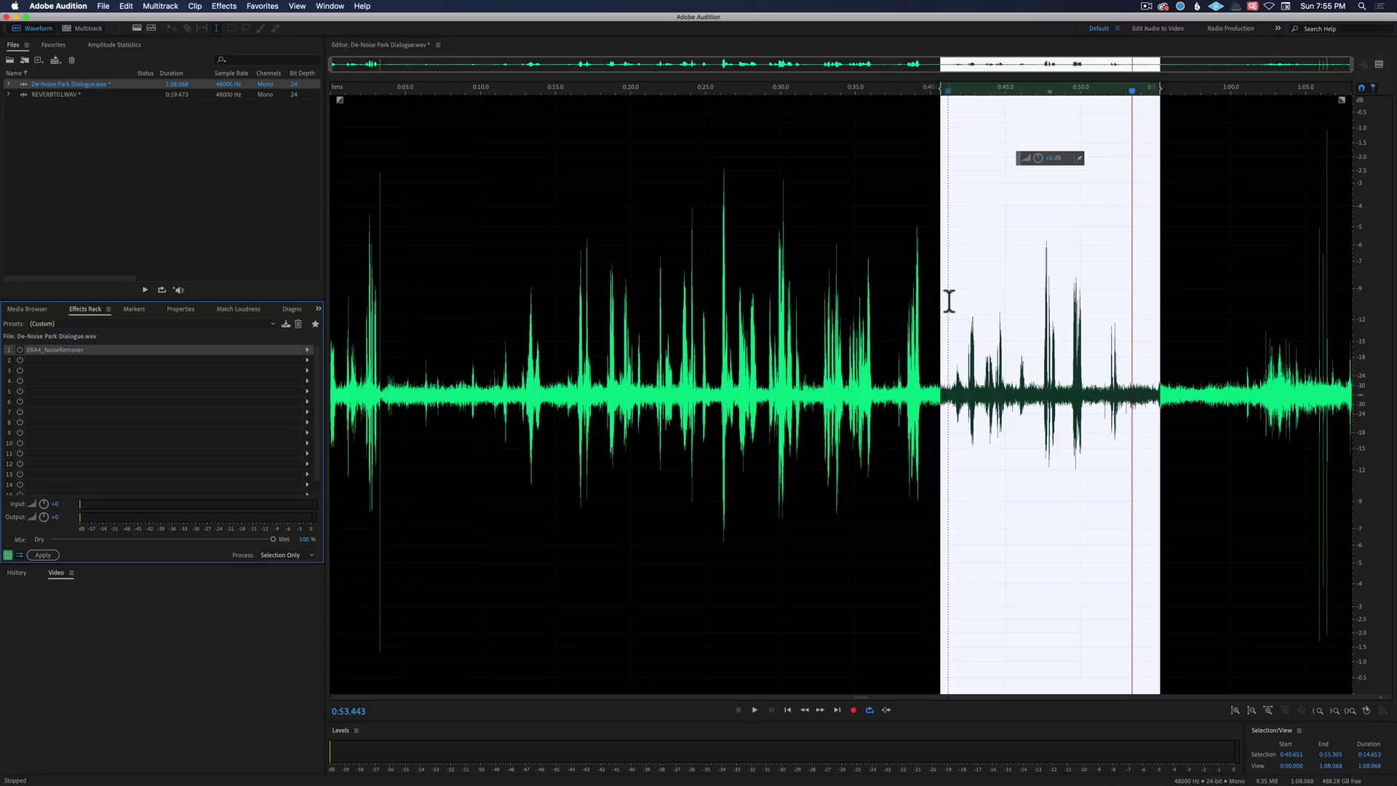
Clear the old selection and select the quiet dialogue from 0:40.651 to about 0:56
left_click(946, 304)
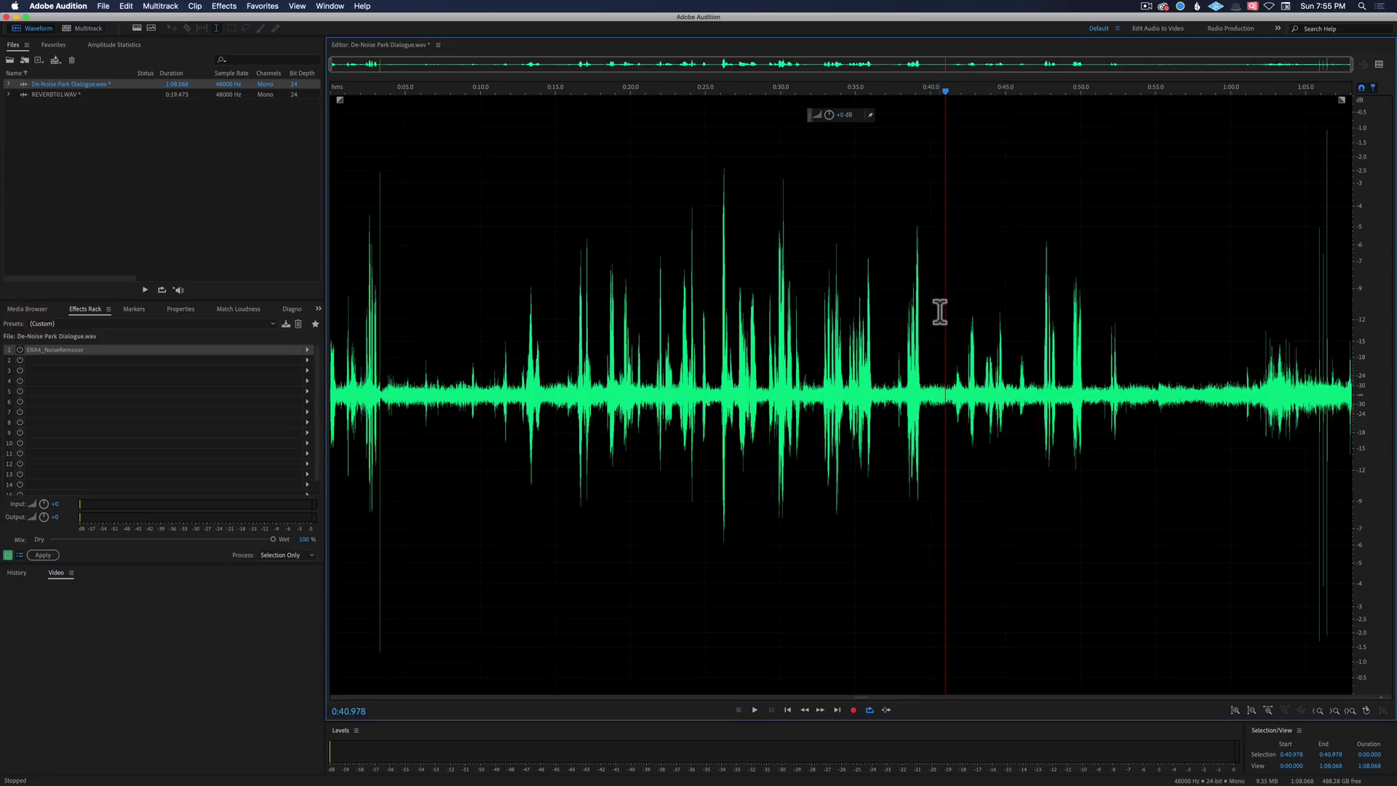
left_click_drag(941, 308, 1169, 314)
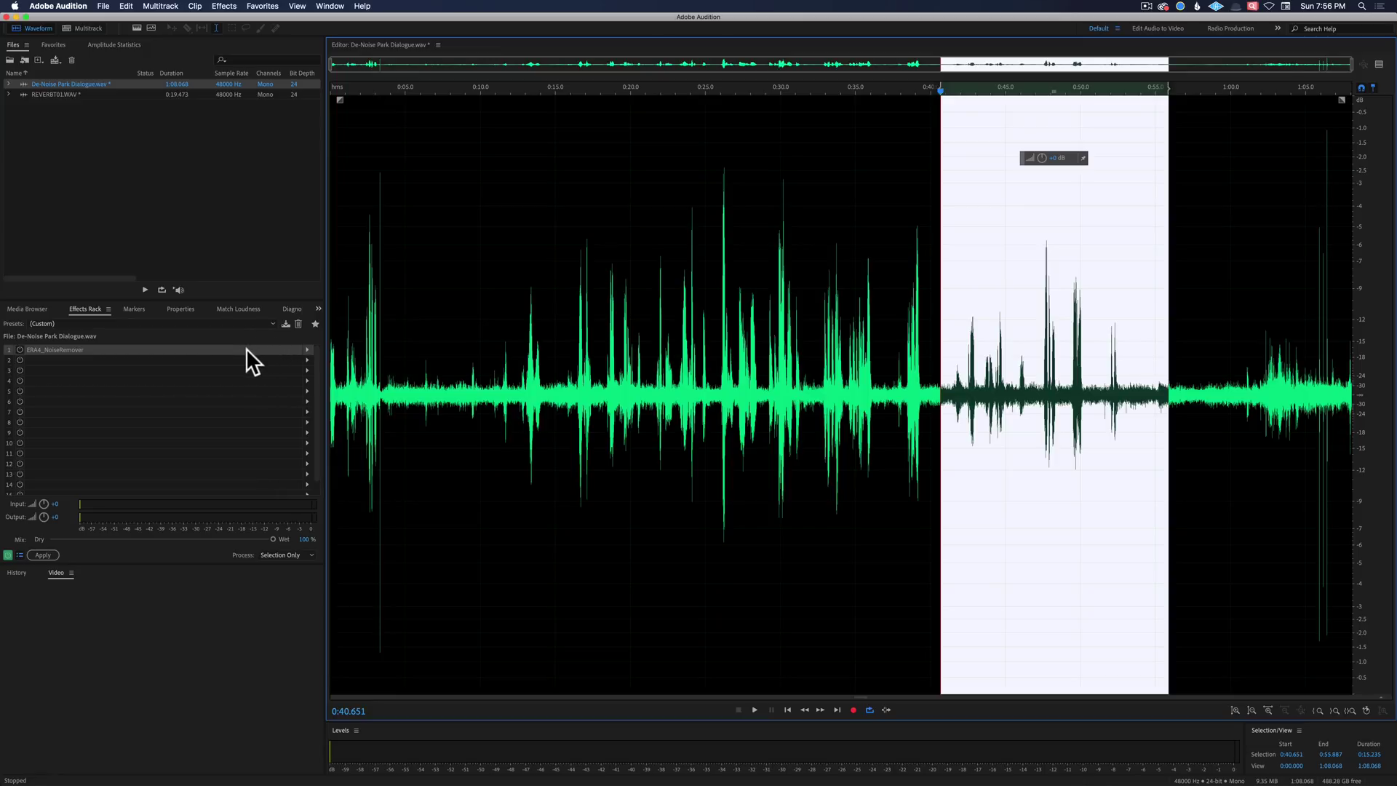
Open the ERA 4 Noise Remover window, enlarge its interface, and switch the effect off
left_click(18, 349)
double_click(93, 350)
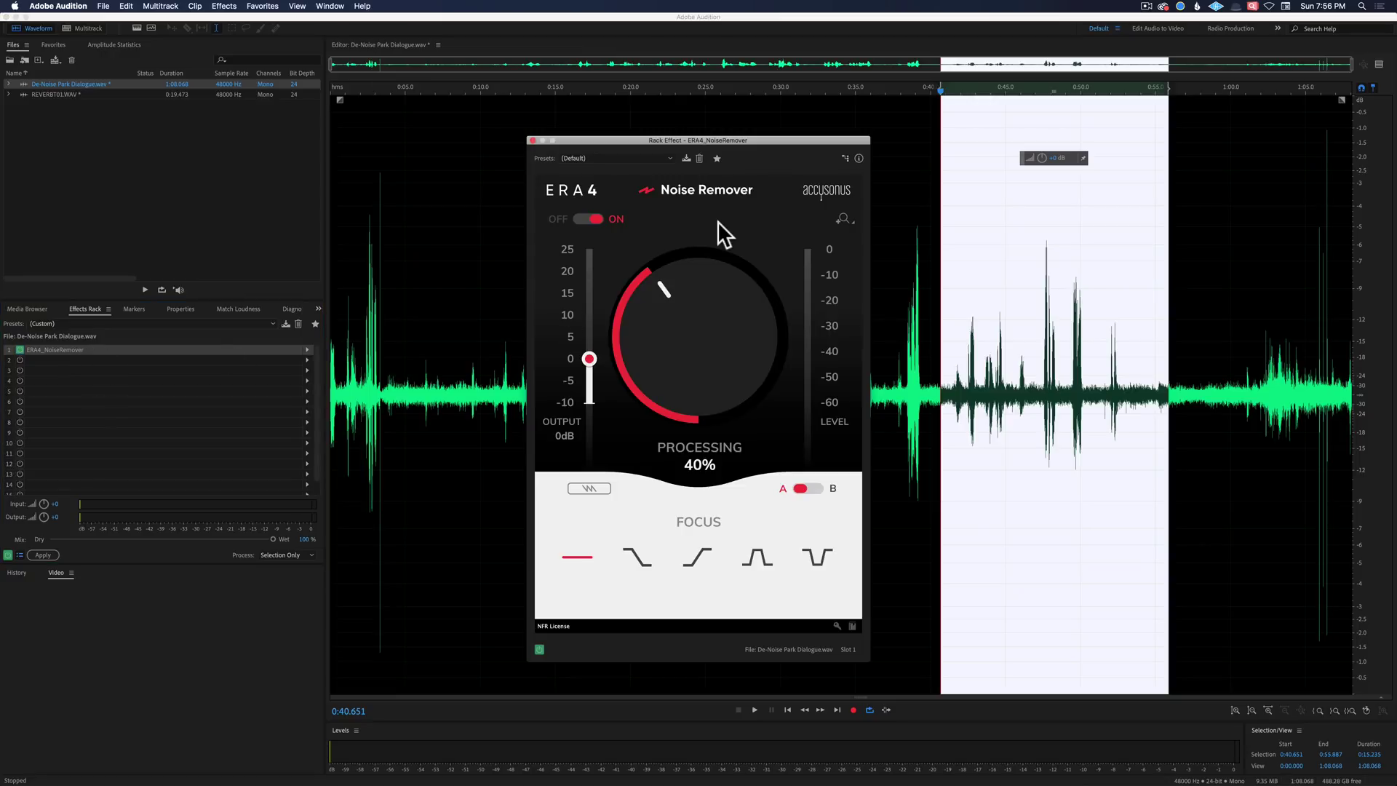
left_click_drag(789, 138, 674, 121)
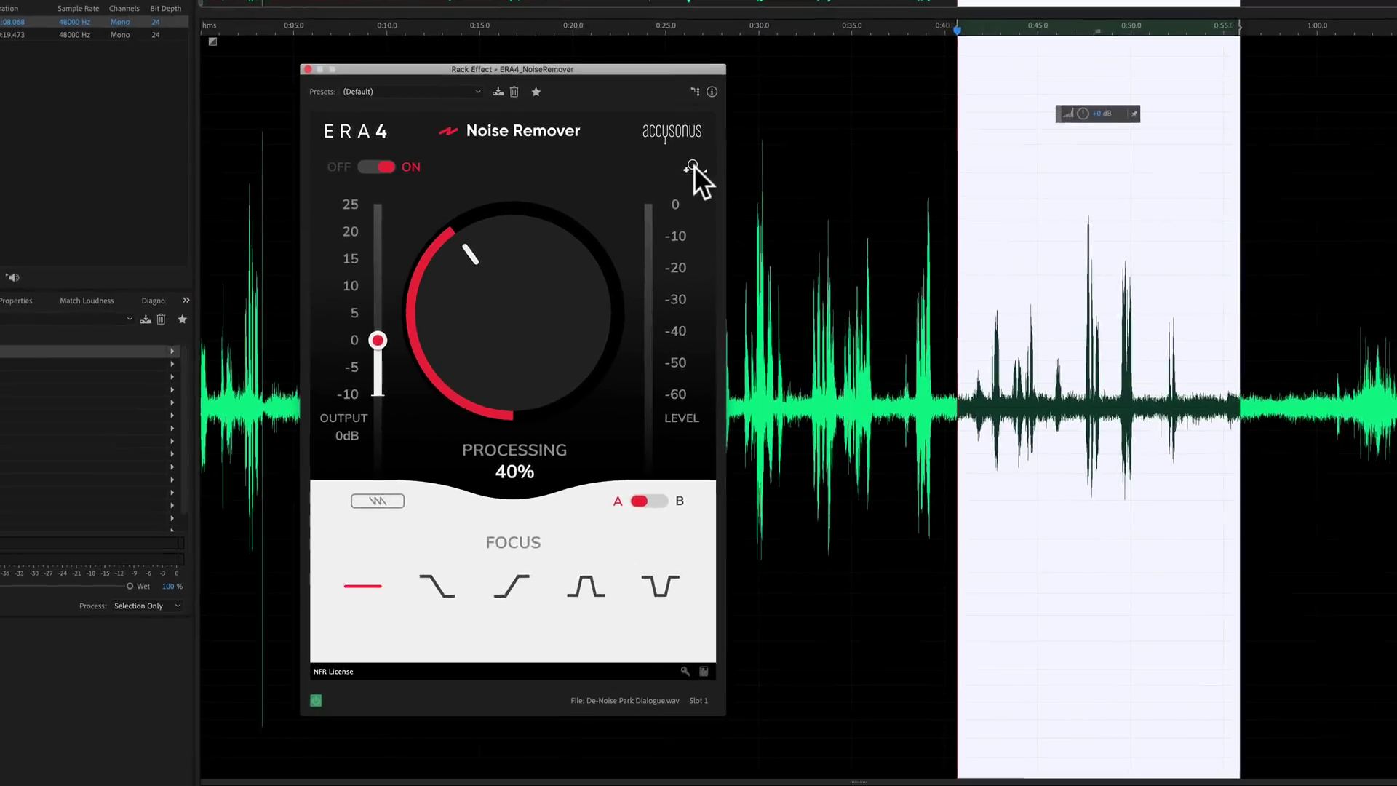
left_click(728, 201)
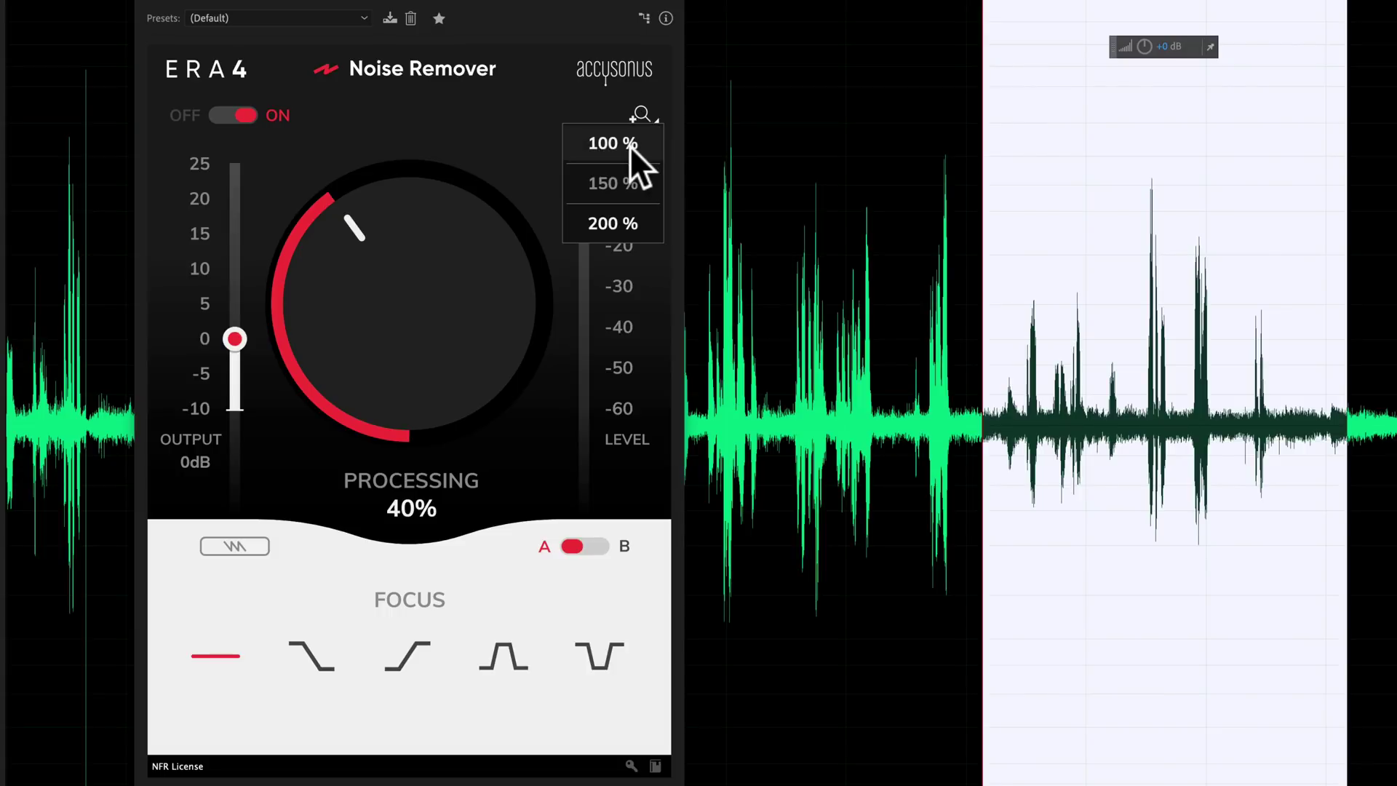
left_click(631, 144)
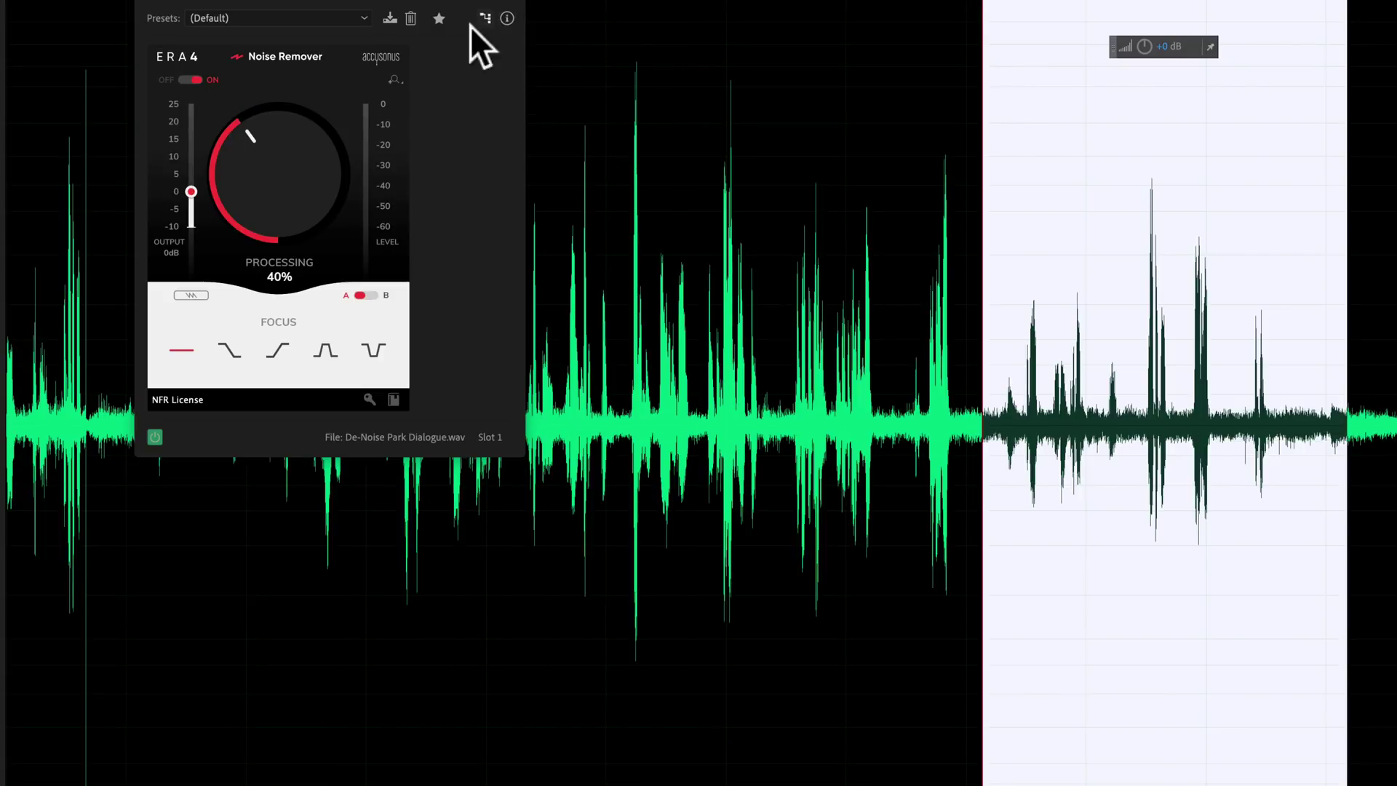
left_click(393, 78)
left_click(377, 128)
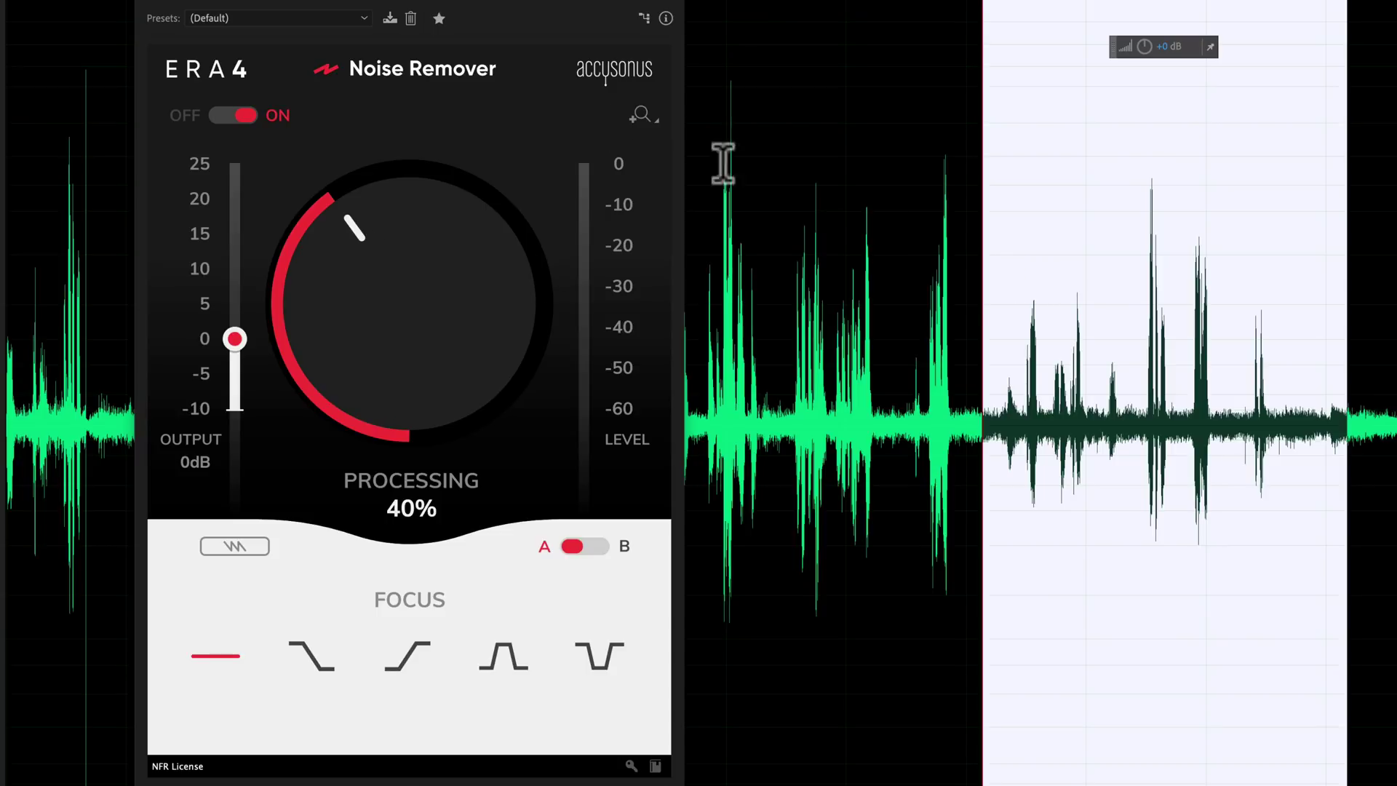
left_click(246, 113)
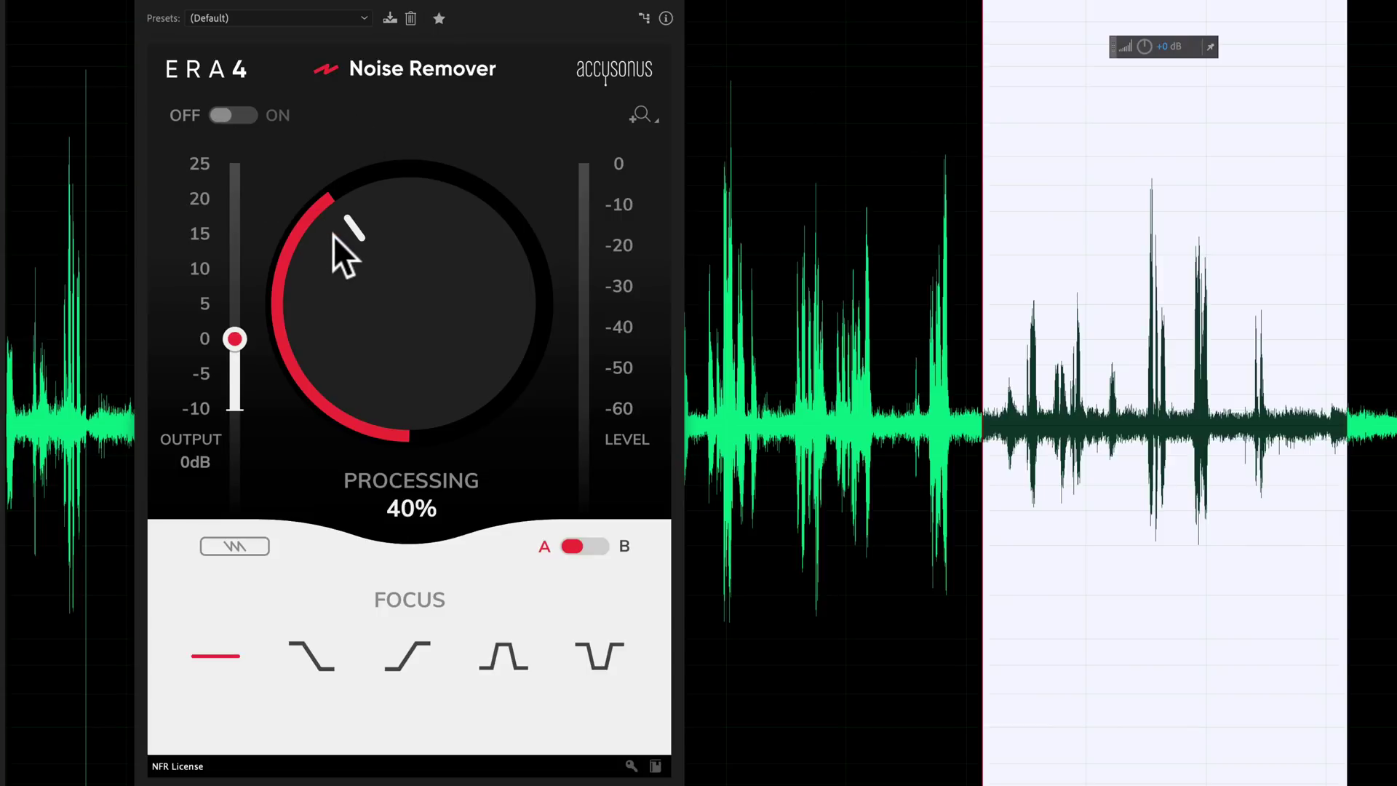
Turn the Noise Remover back on, raise Processing, and boost Output by about 5 dB
key("space")
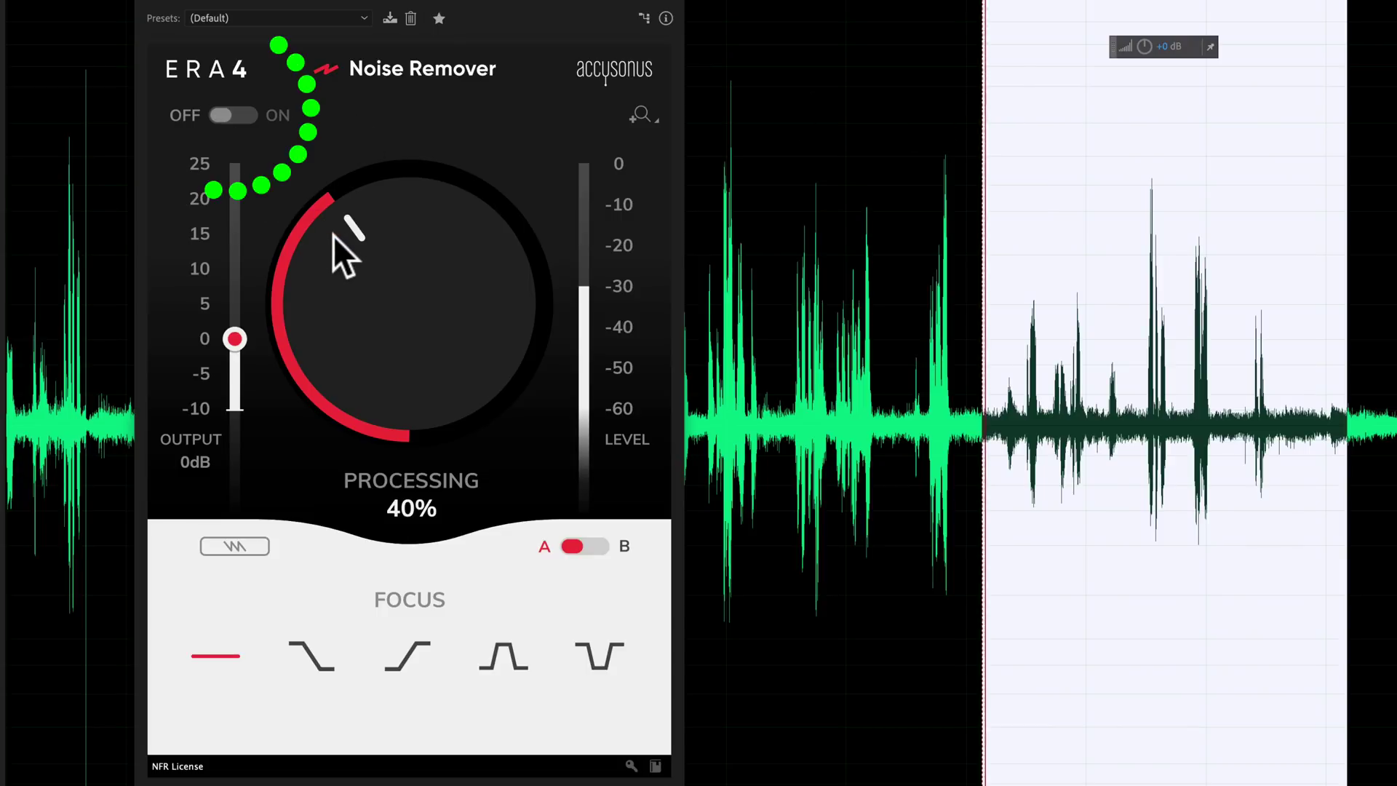
left_click(230, 115)
left_click_drag(352, 238, 409, 227)
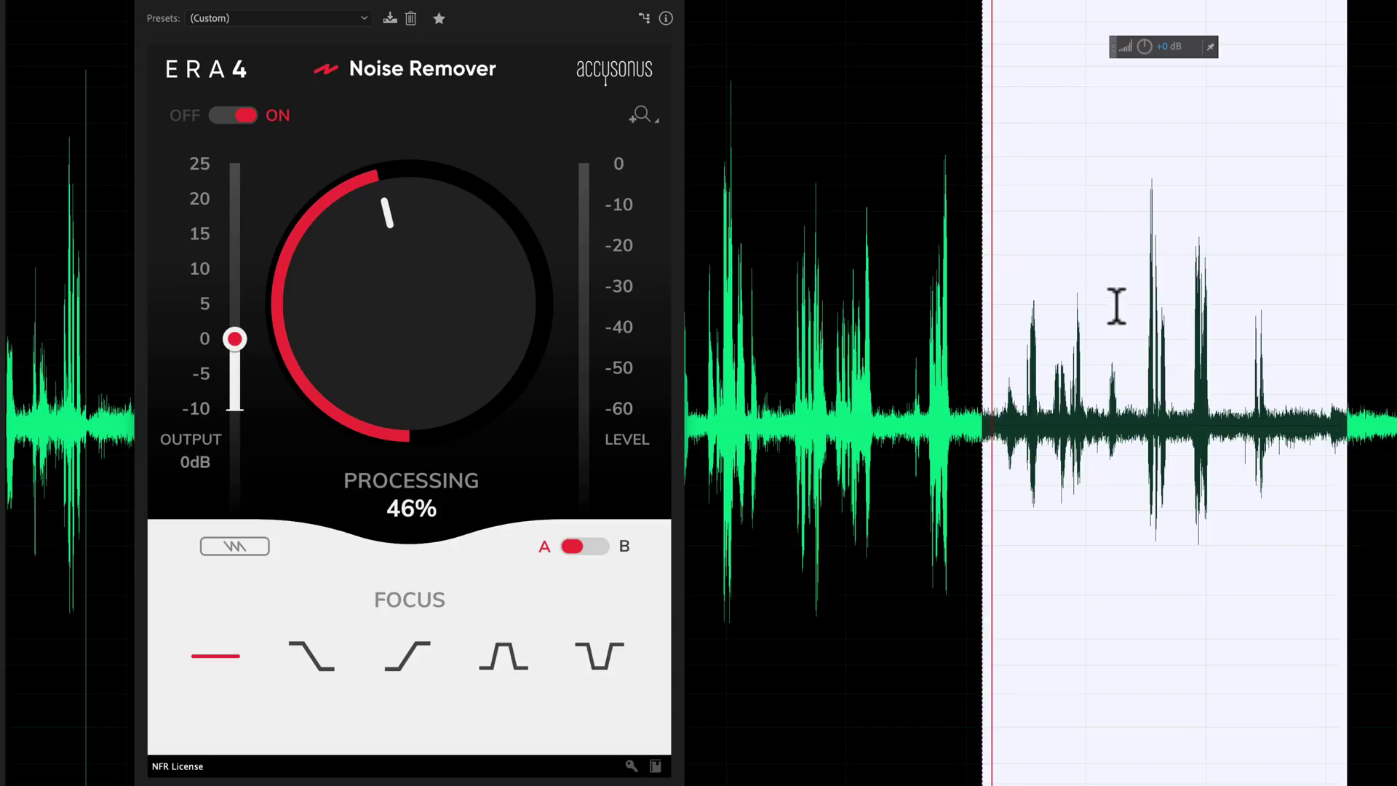
left_click_drag(243, 336, 234, 304)
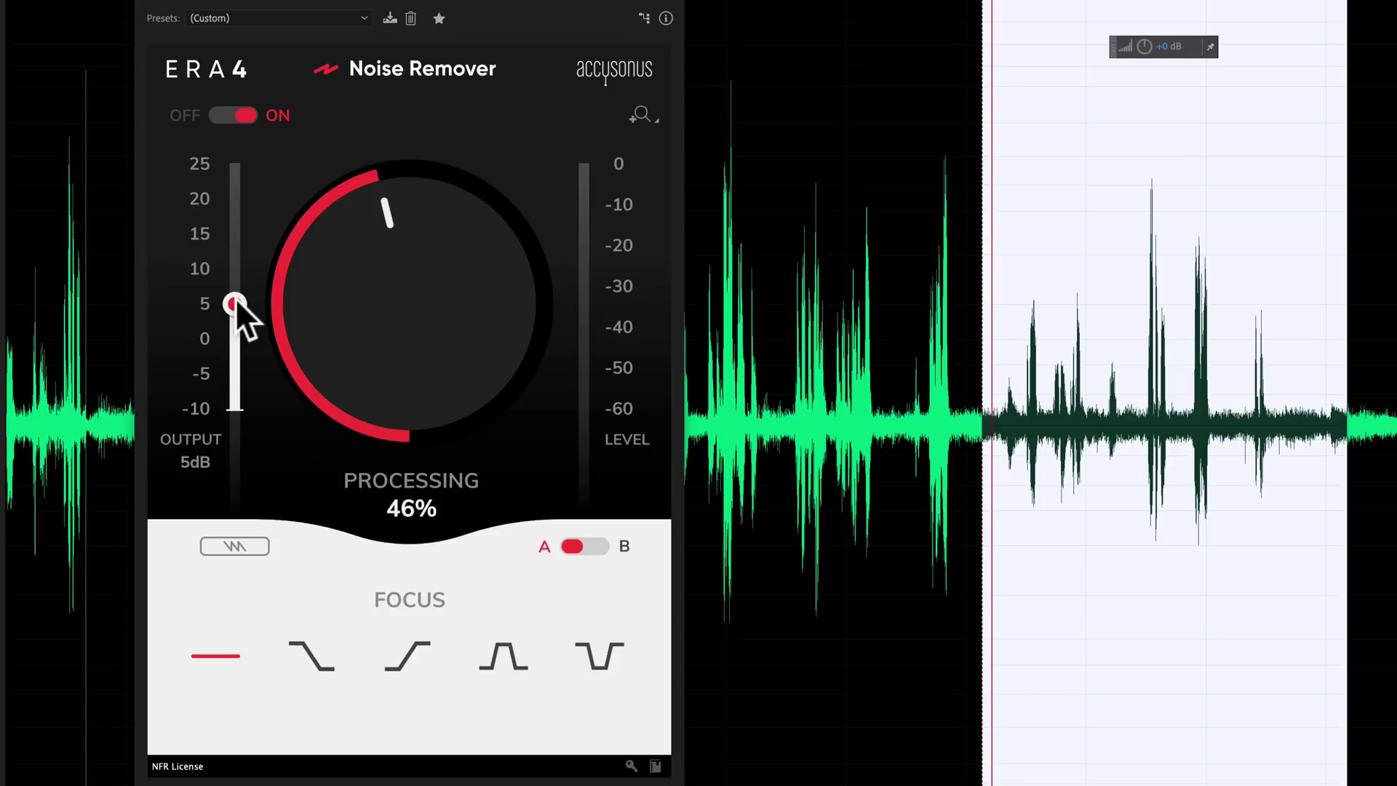
Fine-tune Processing between 44% and 46% while comparing the effect on and off
key("space")
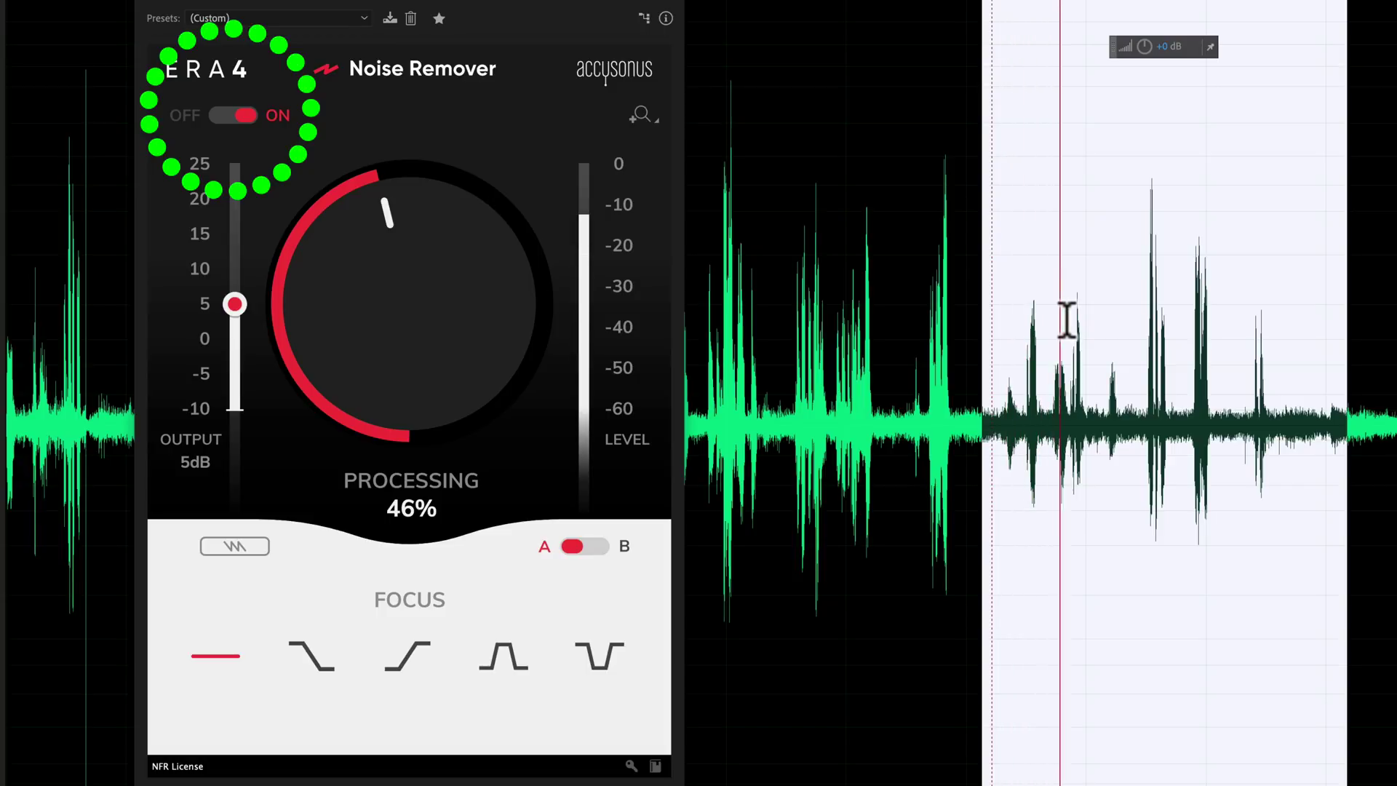
left_click_drag(387, 221, 384, 225)
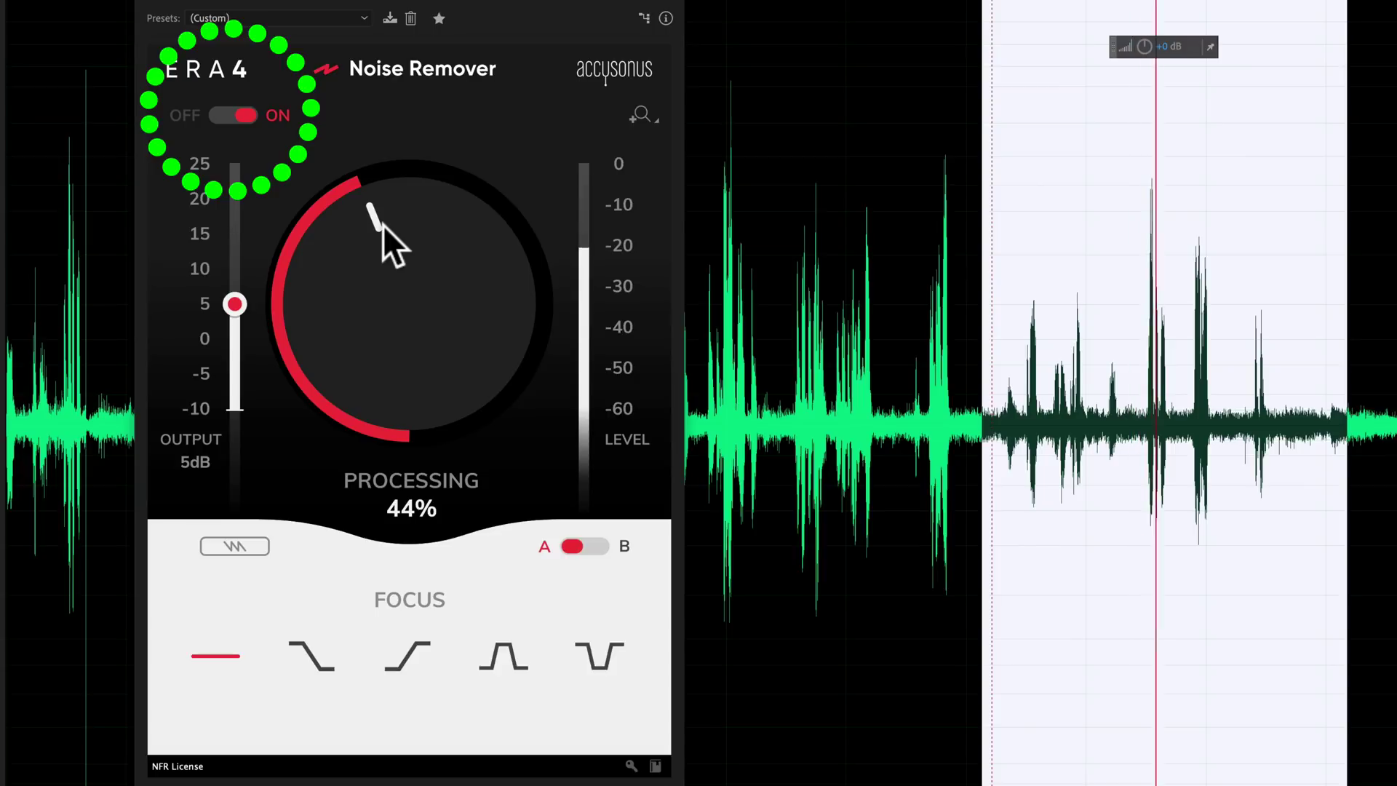
left_click(229, 113)
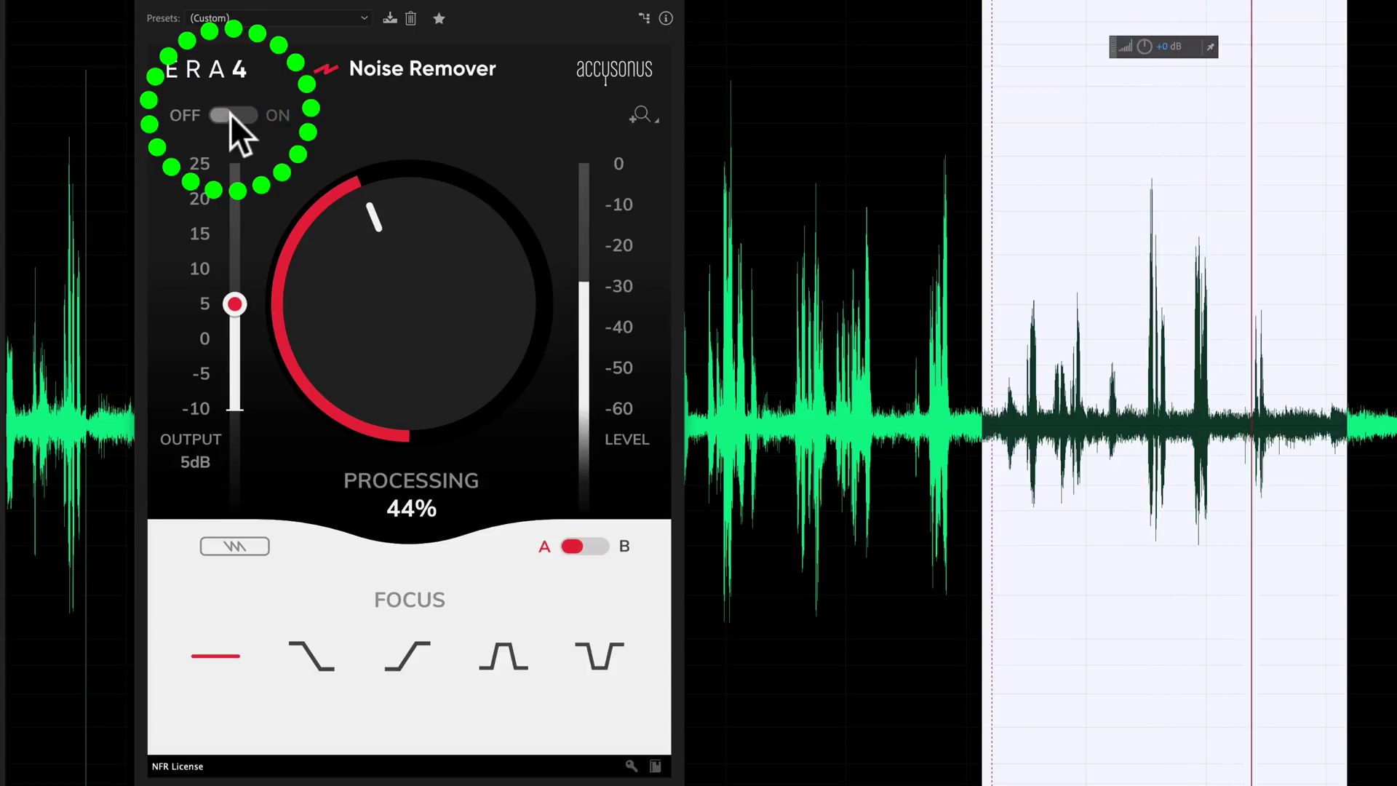
left_click(230, 114)
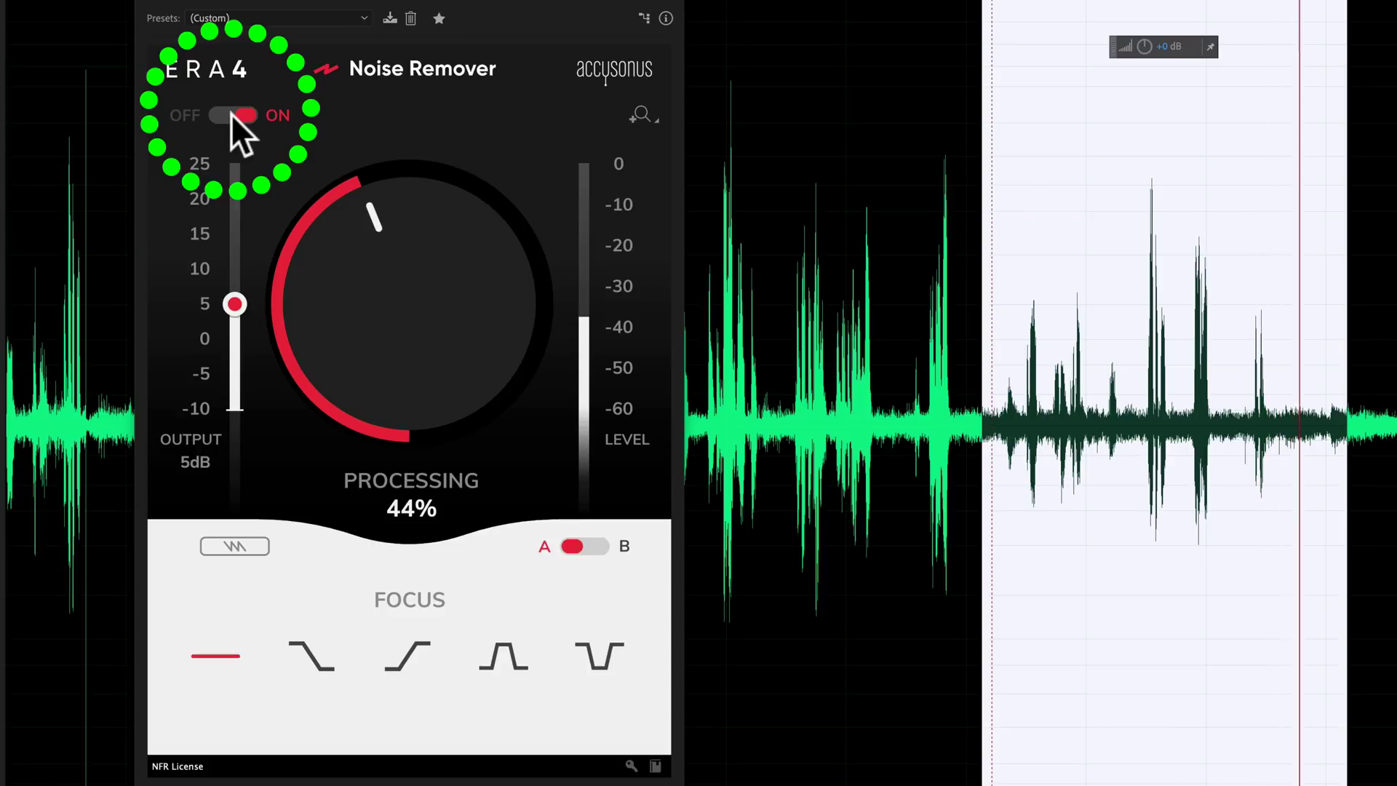
mouse_move(370, 214)
left_mouse_down()
mouse_move(418, 129)
mouse_move(408, 212)
left_mouse_up()
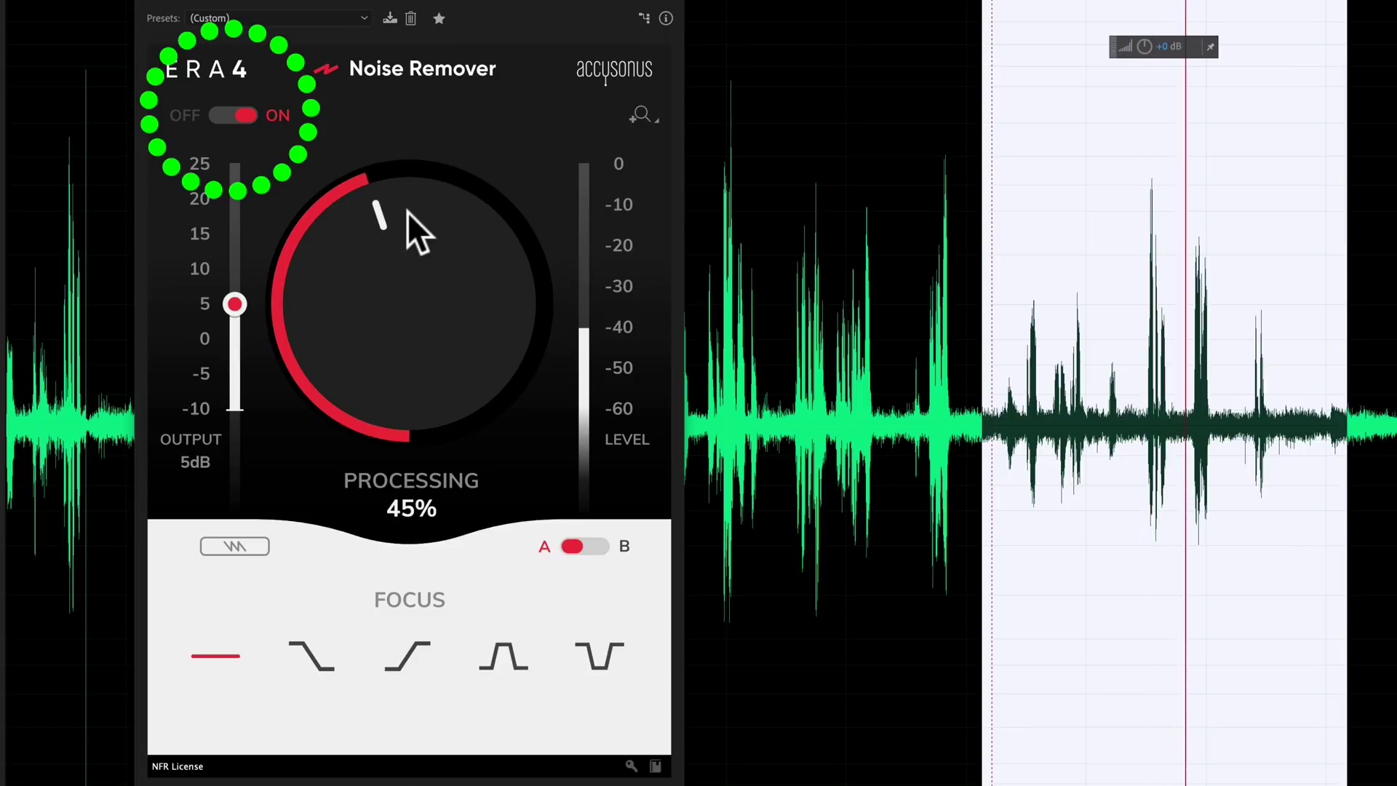
left_click(243, 547)
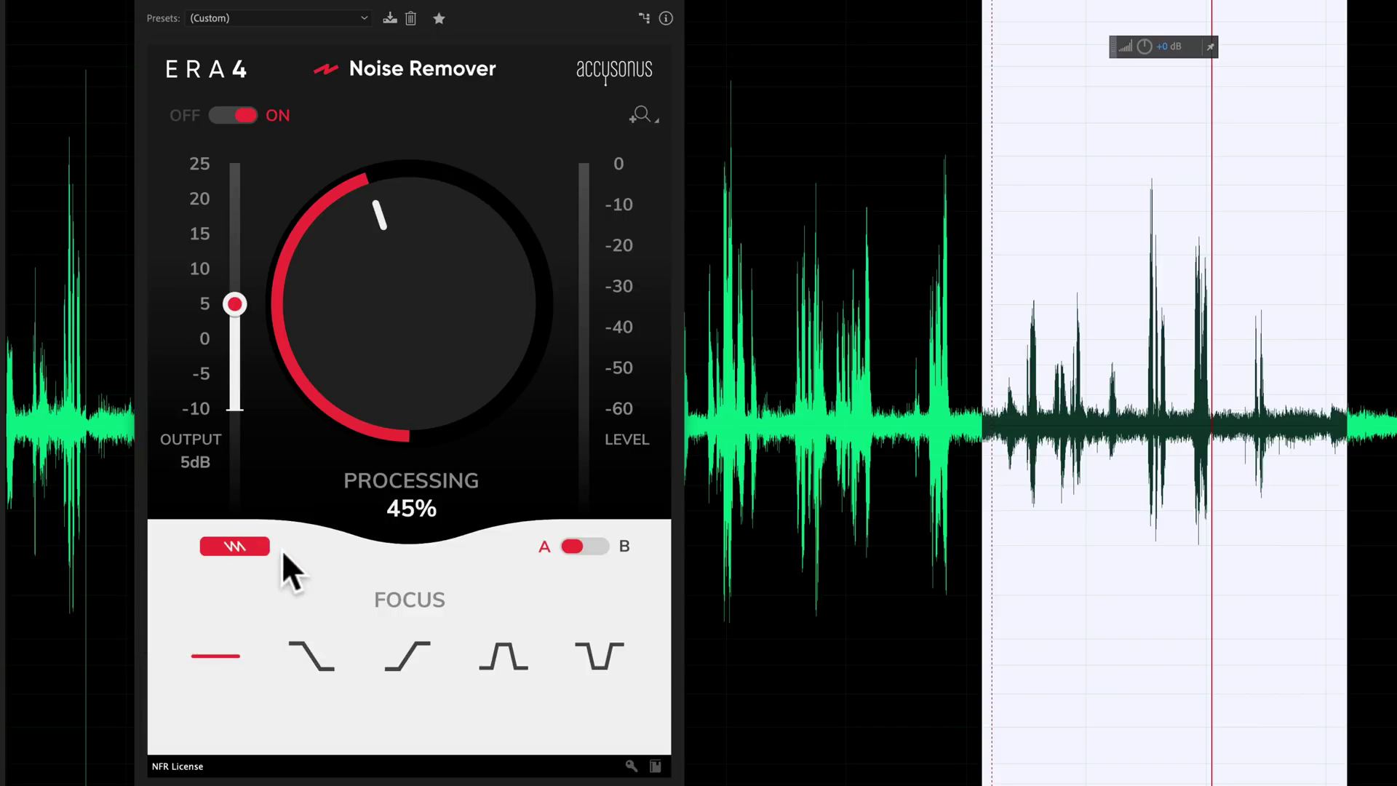
left_click(242, 545)
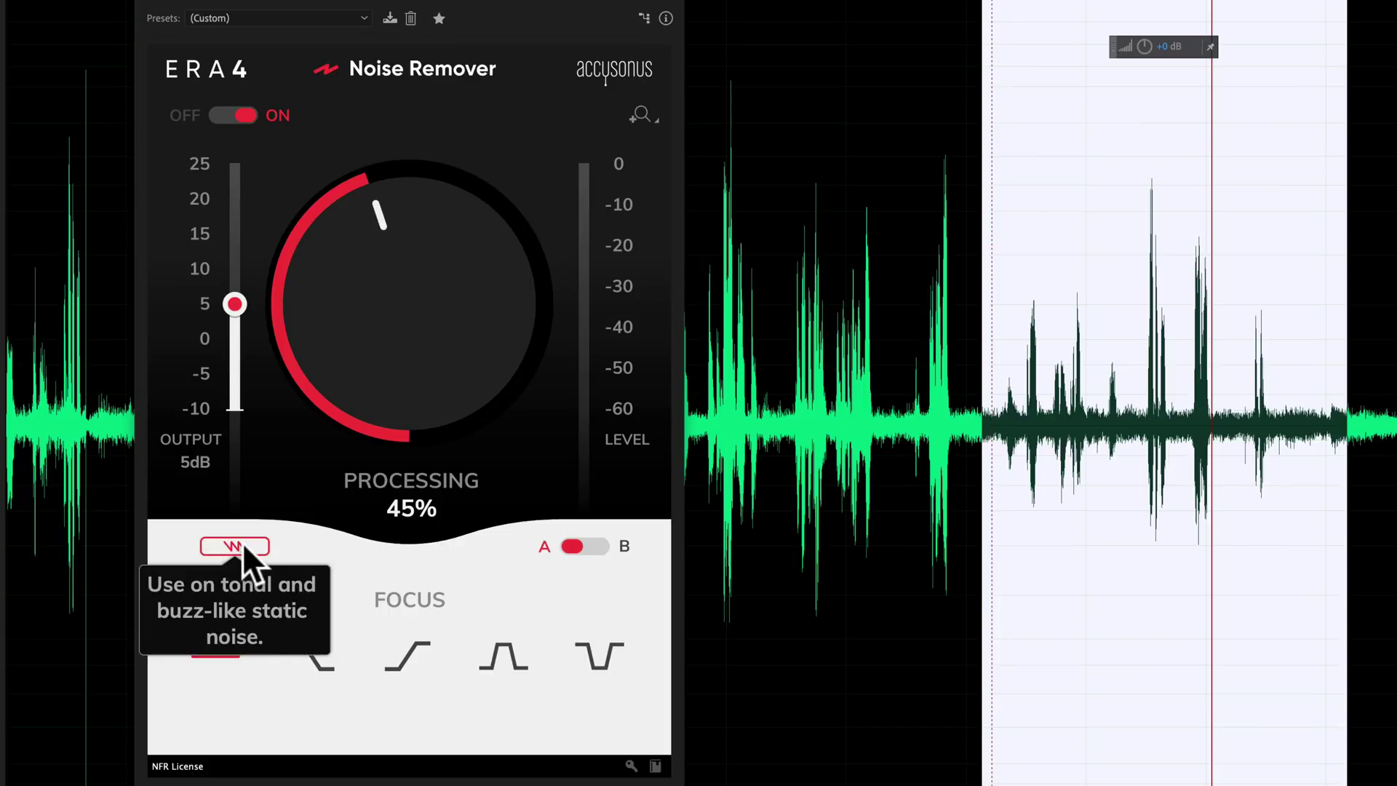
left_click(576, 545)
left_click(589, 543)
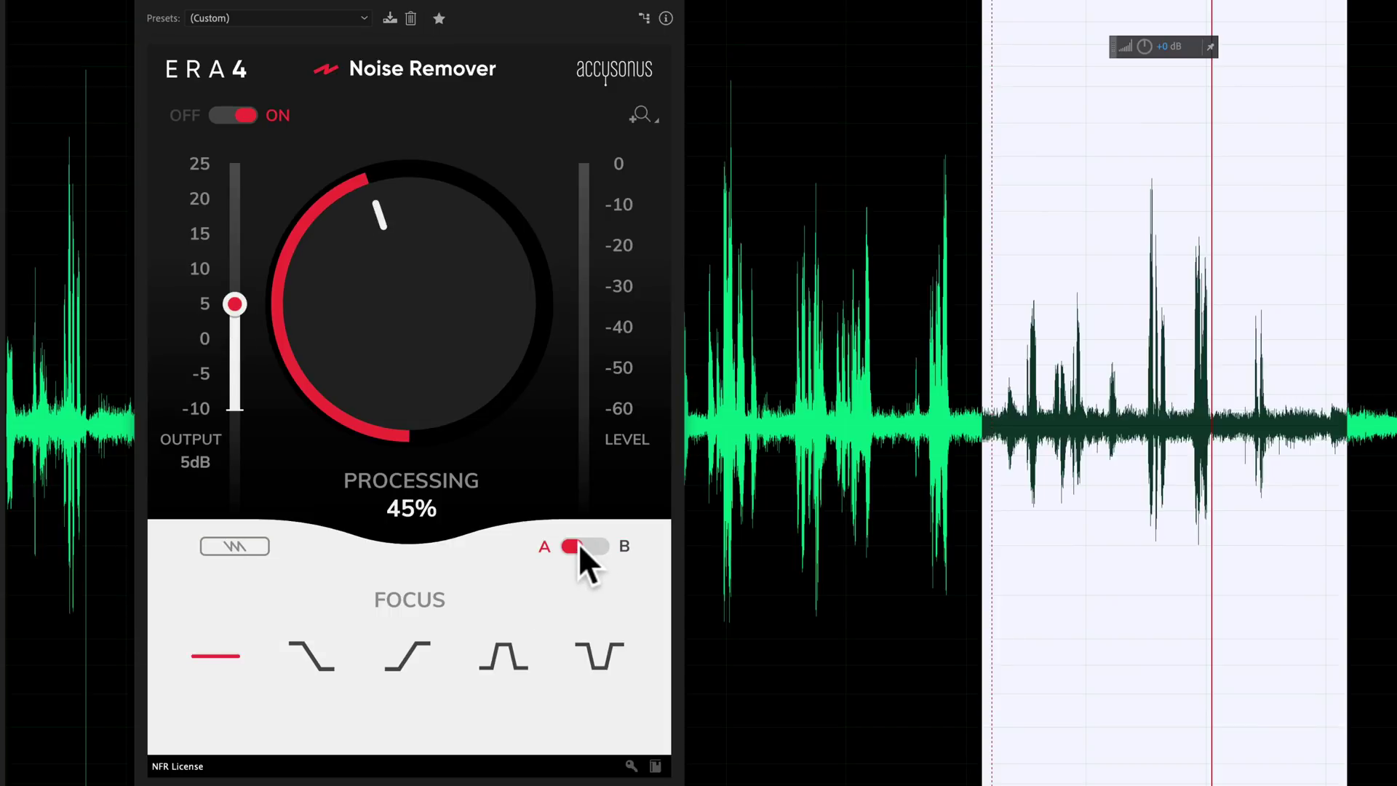
left_click(594, 545)
left_click(595, 545)
left_click(591, 545)
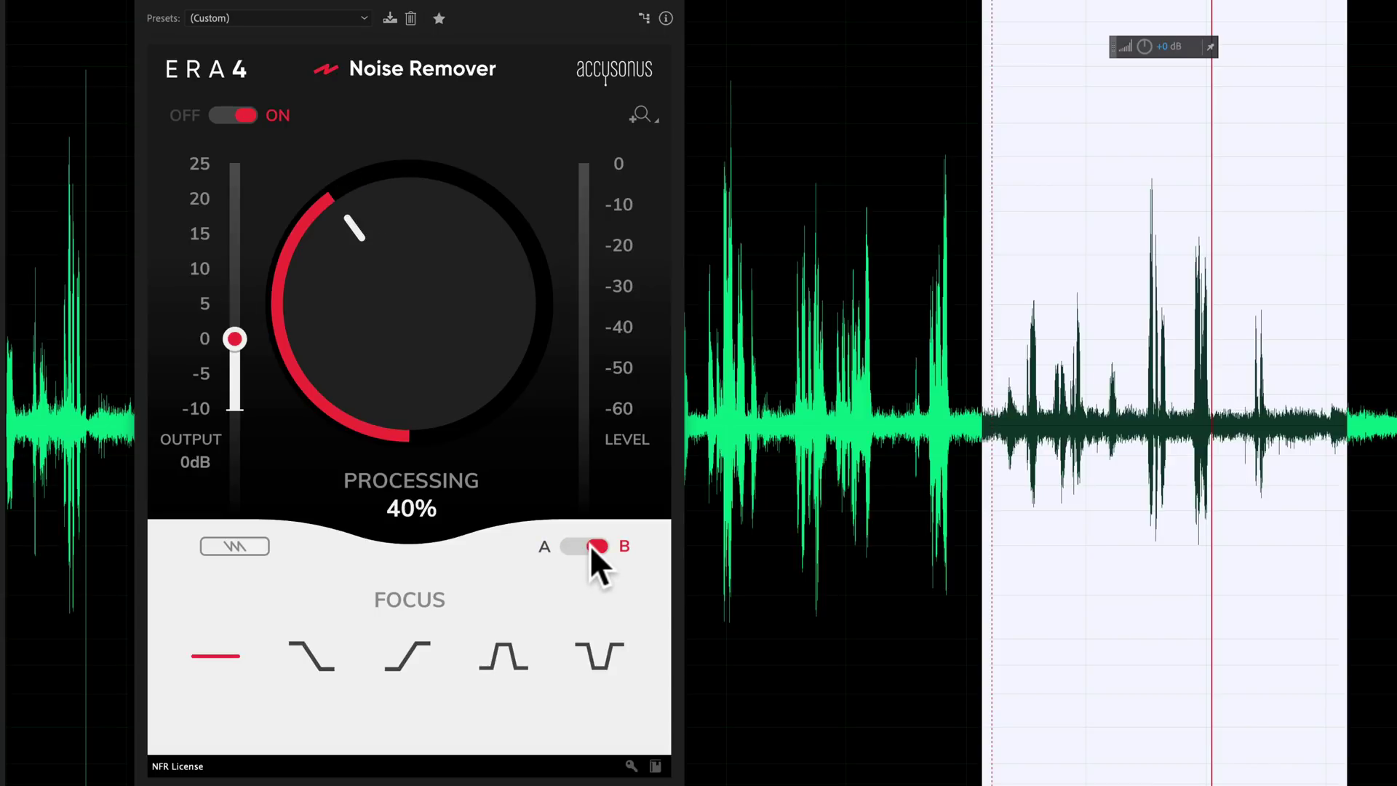
left_click(591, 545)
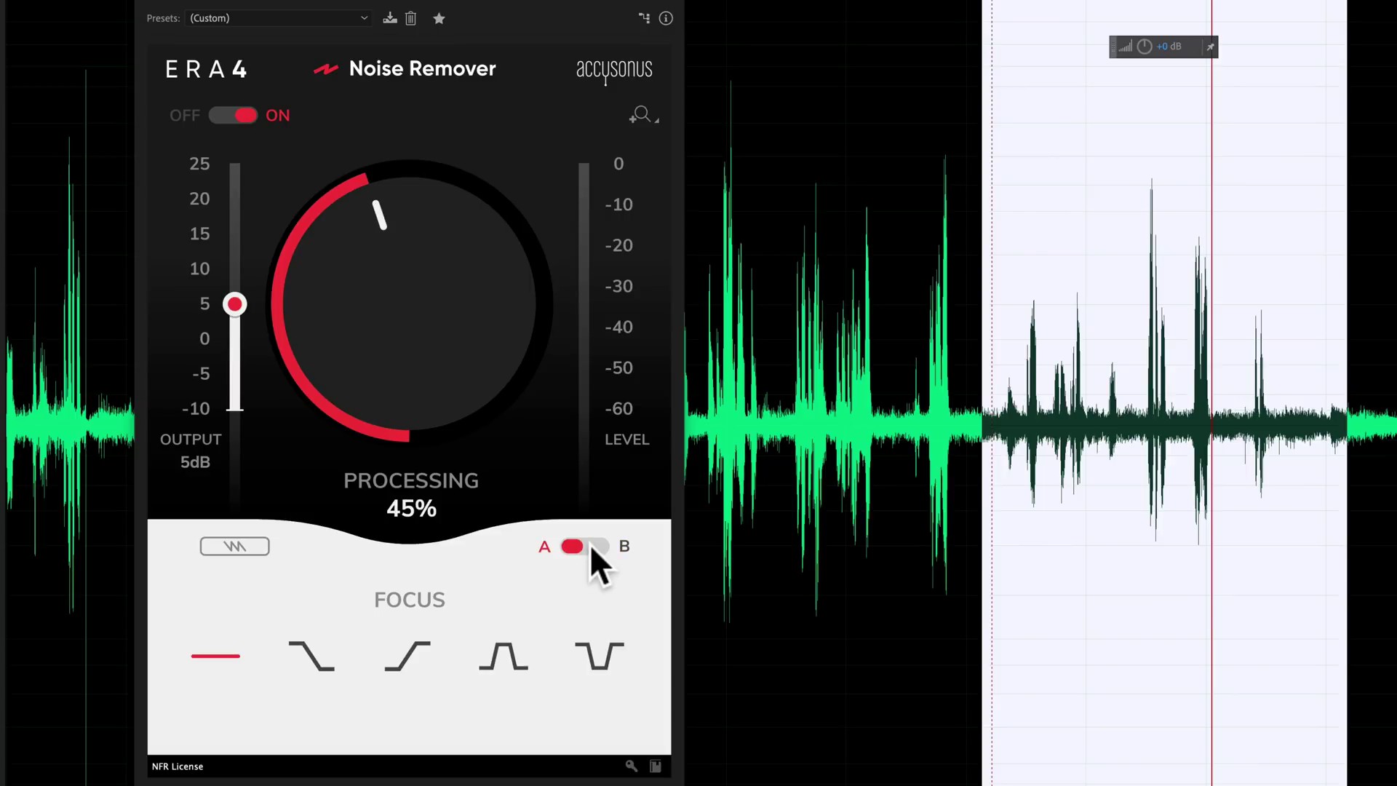
left_click(591, 545)
left_click(591, 546)
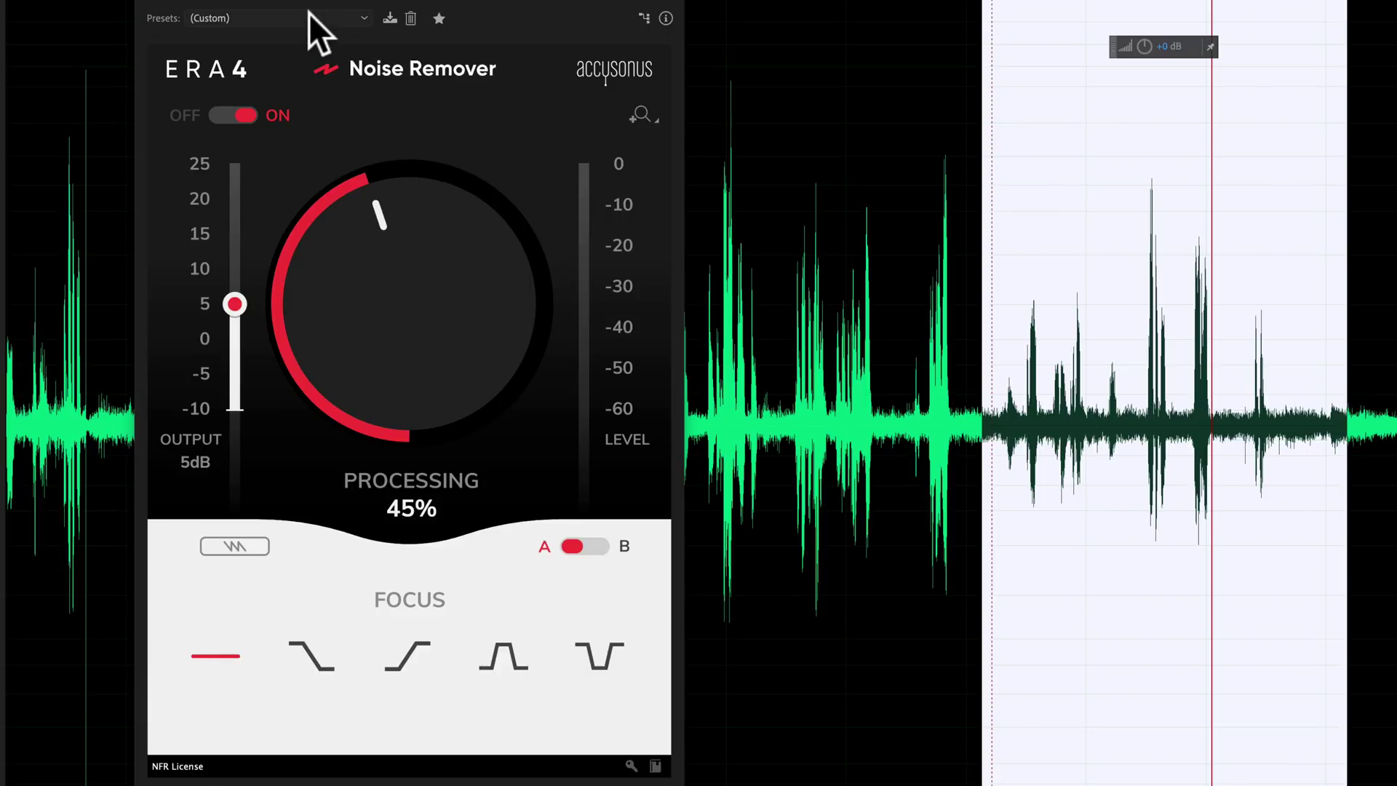
Close the Noise Remover window, open REVERBT01.WAV and play it from the start
left_click(146, 4)
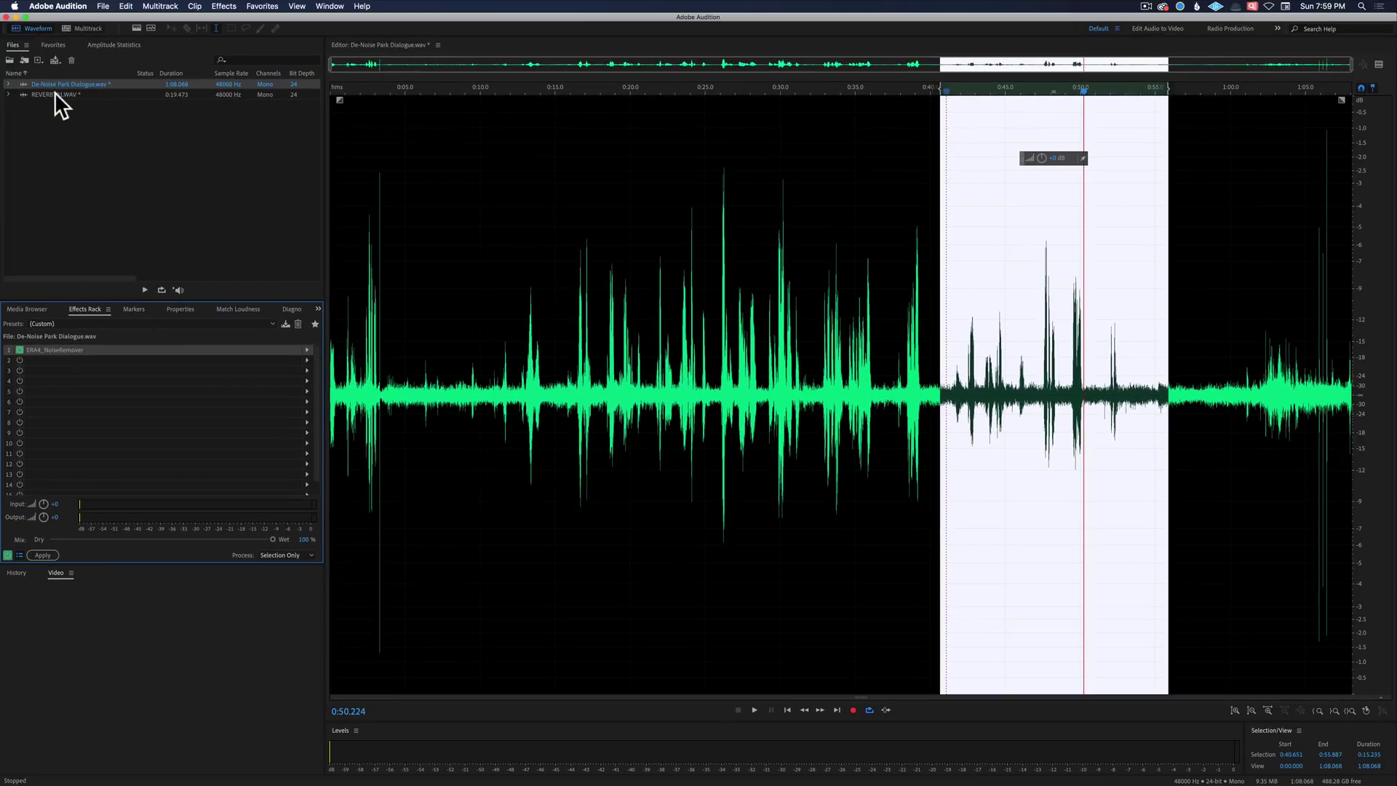
left_click(55, 93)
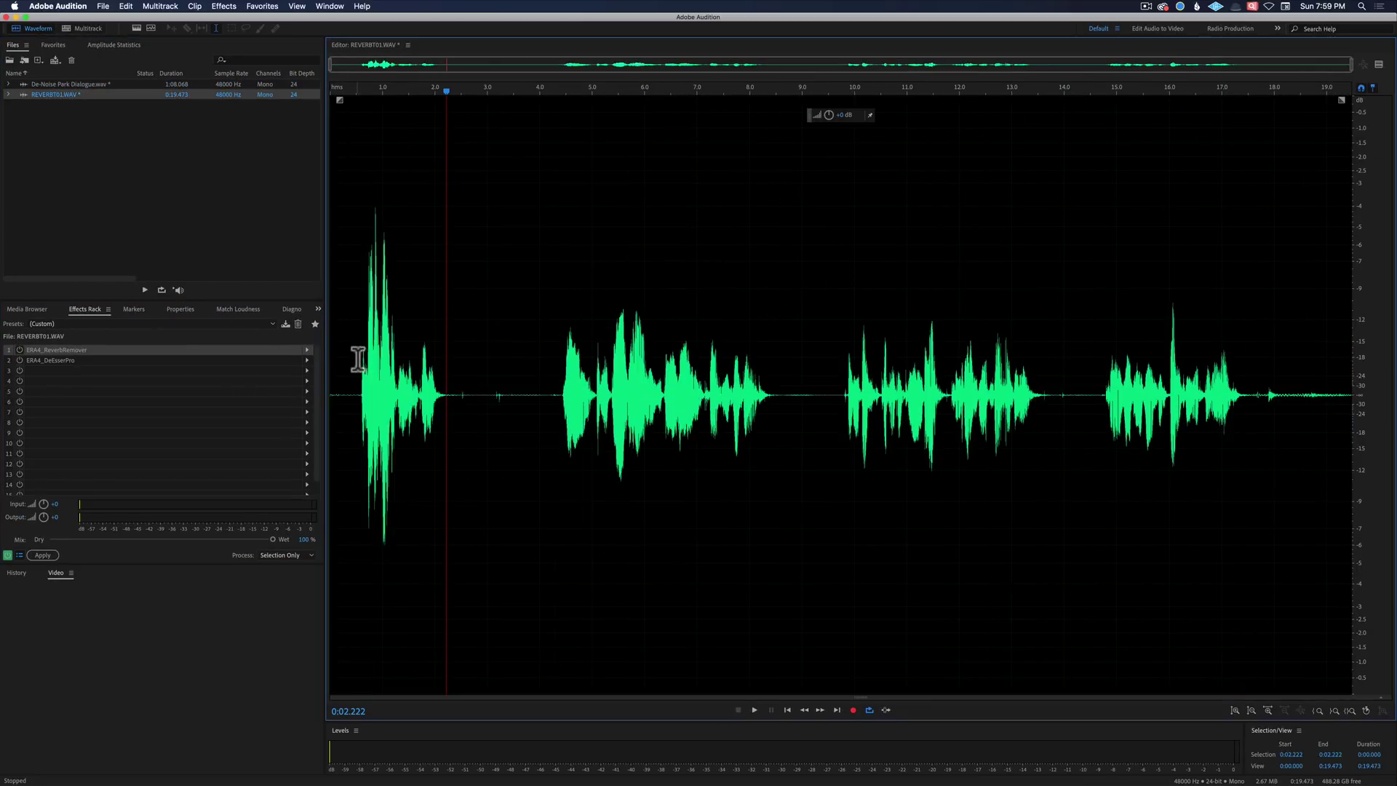
left_click(345, 326)
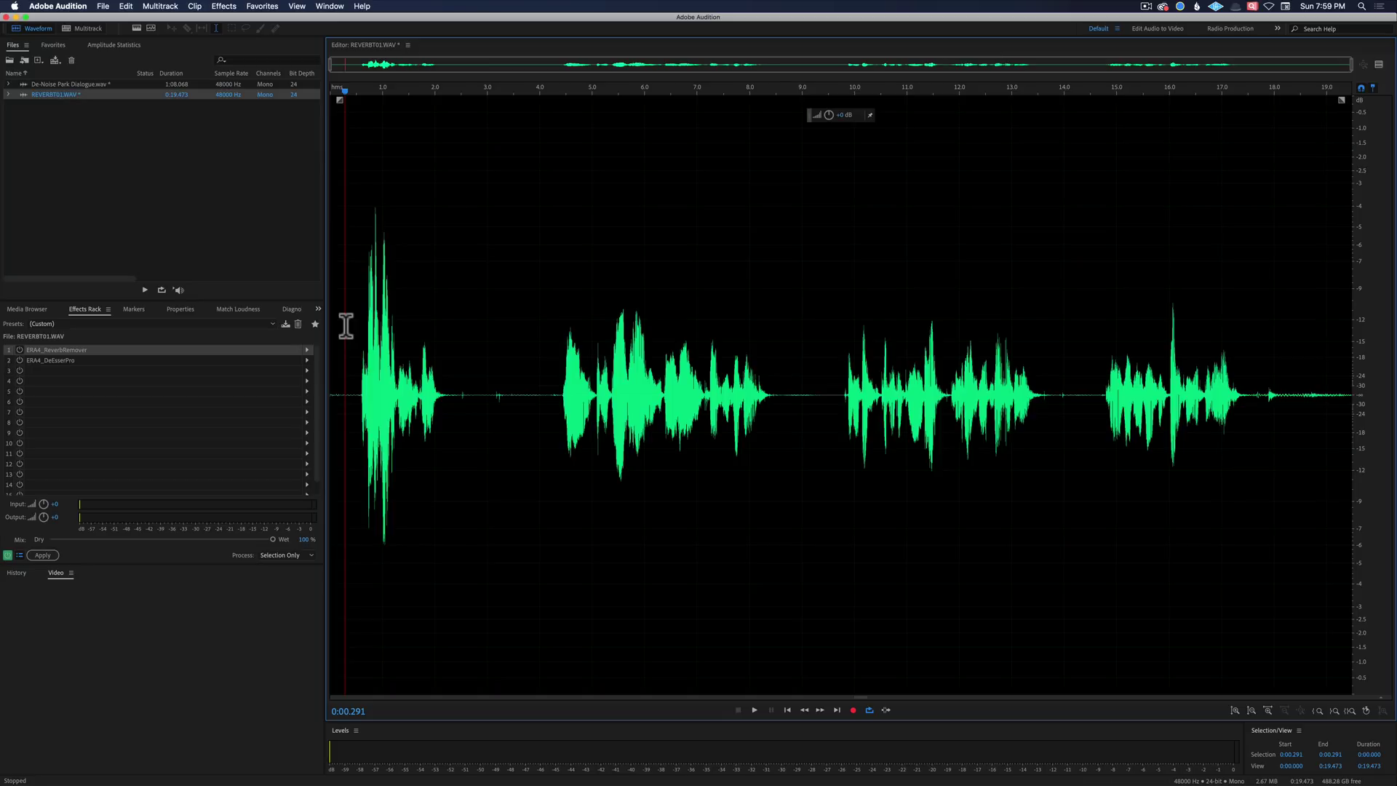
key("space")
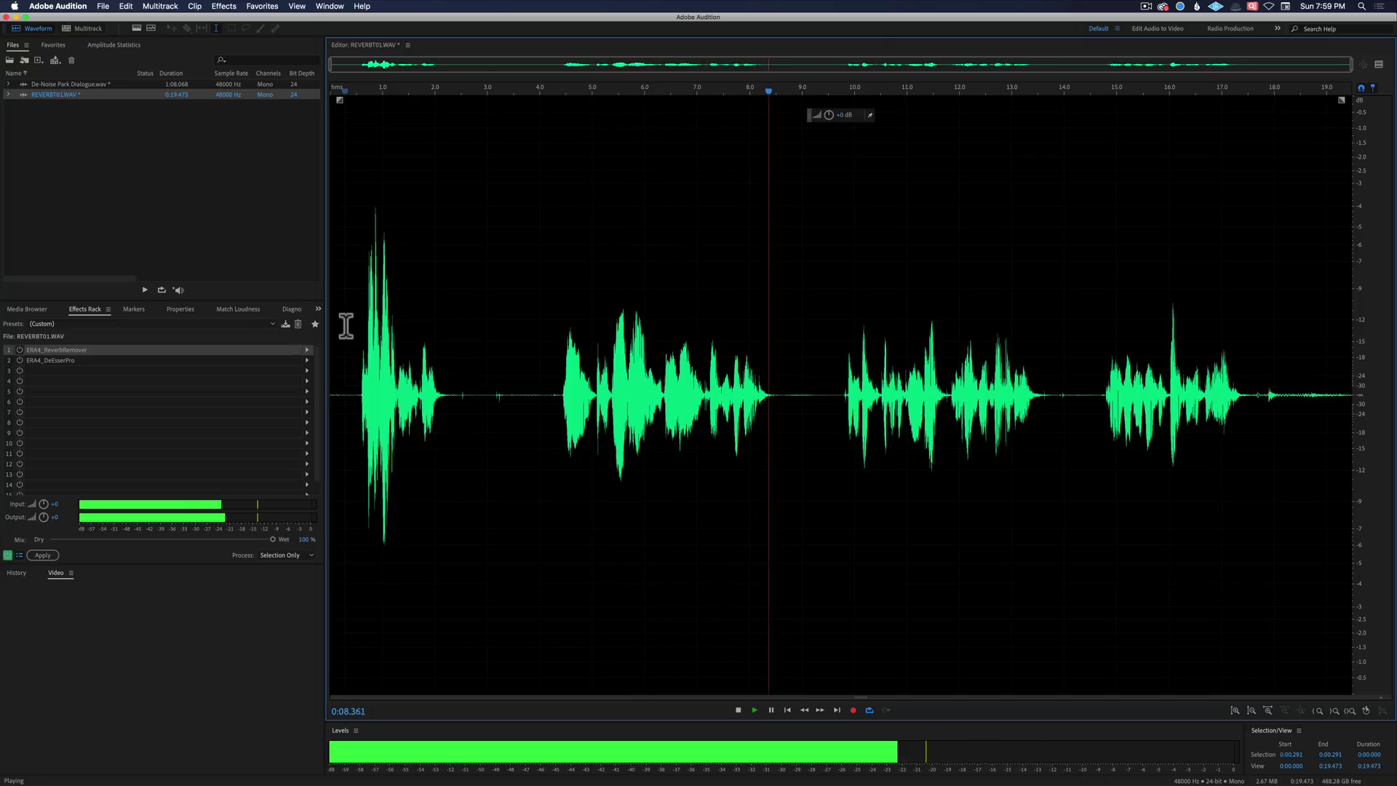
key("space")
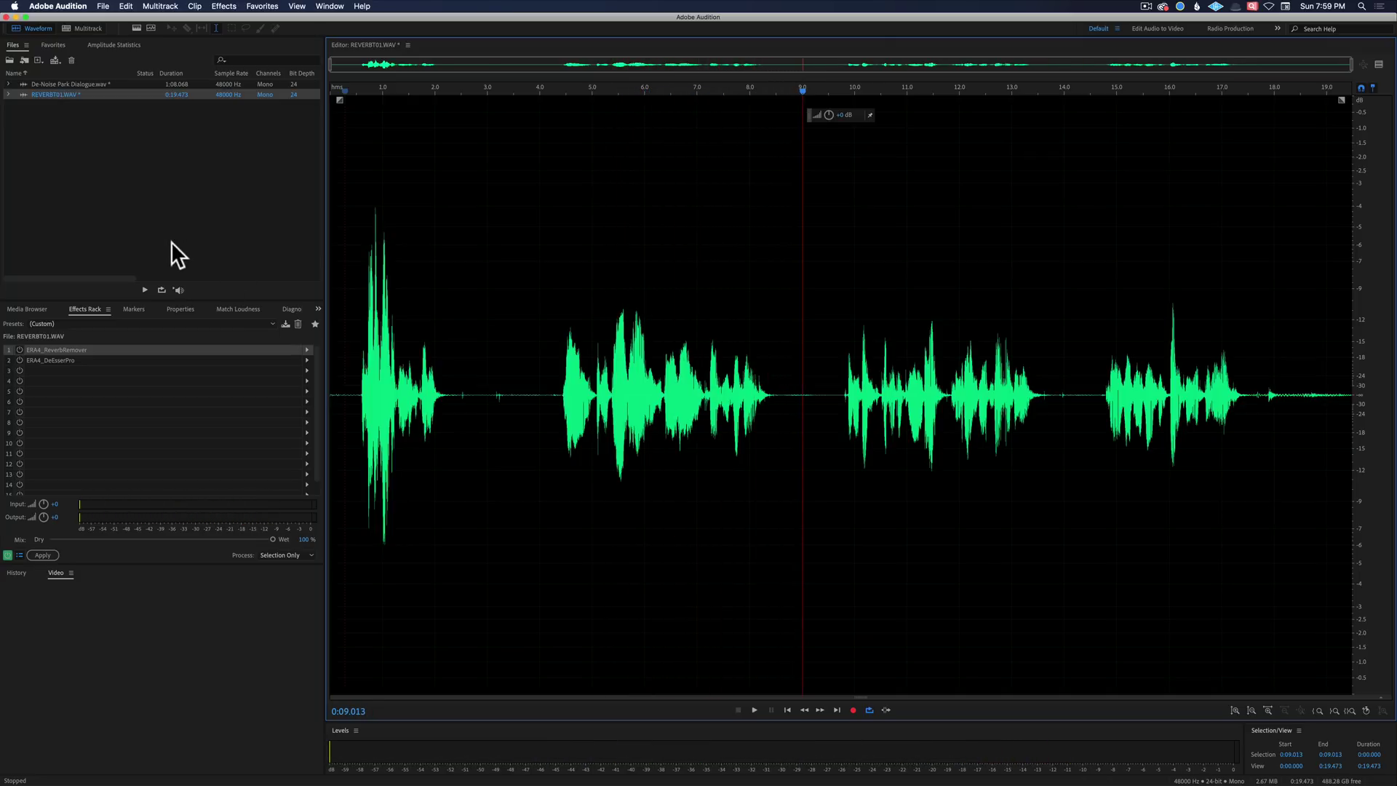
left_click(348, 247)
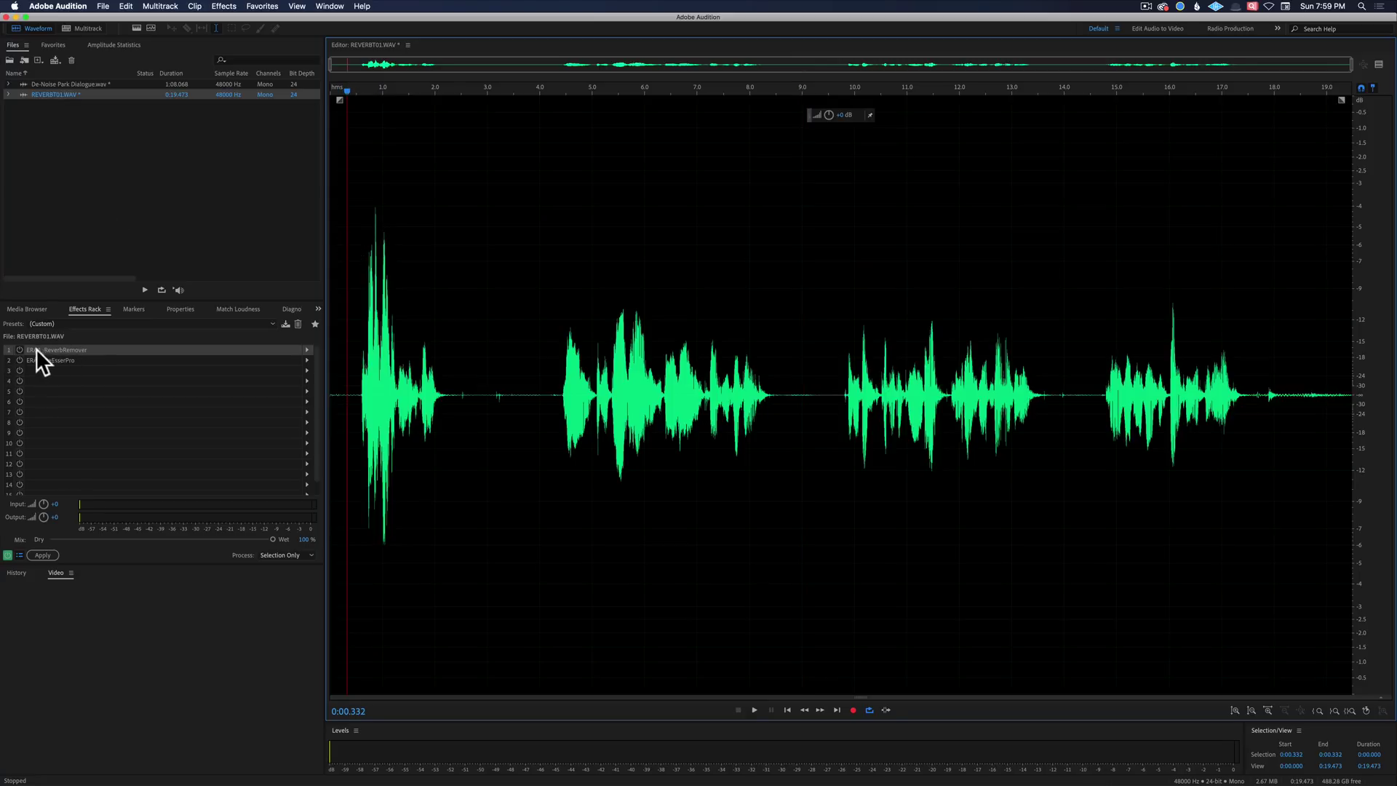
Open the ERA 4 Reverb Remover window and try lowering Output from 10dB toward 6dB
double_click(15, 347)
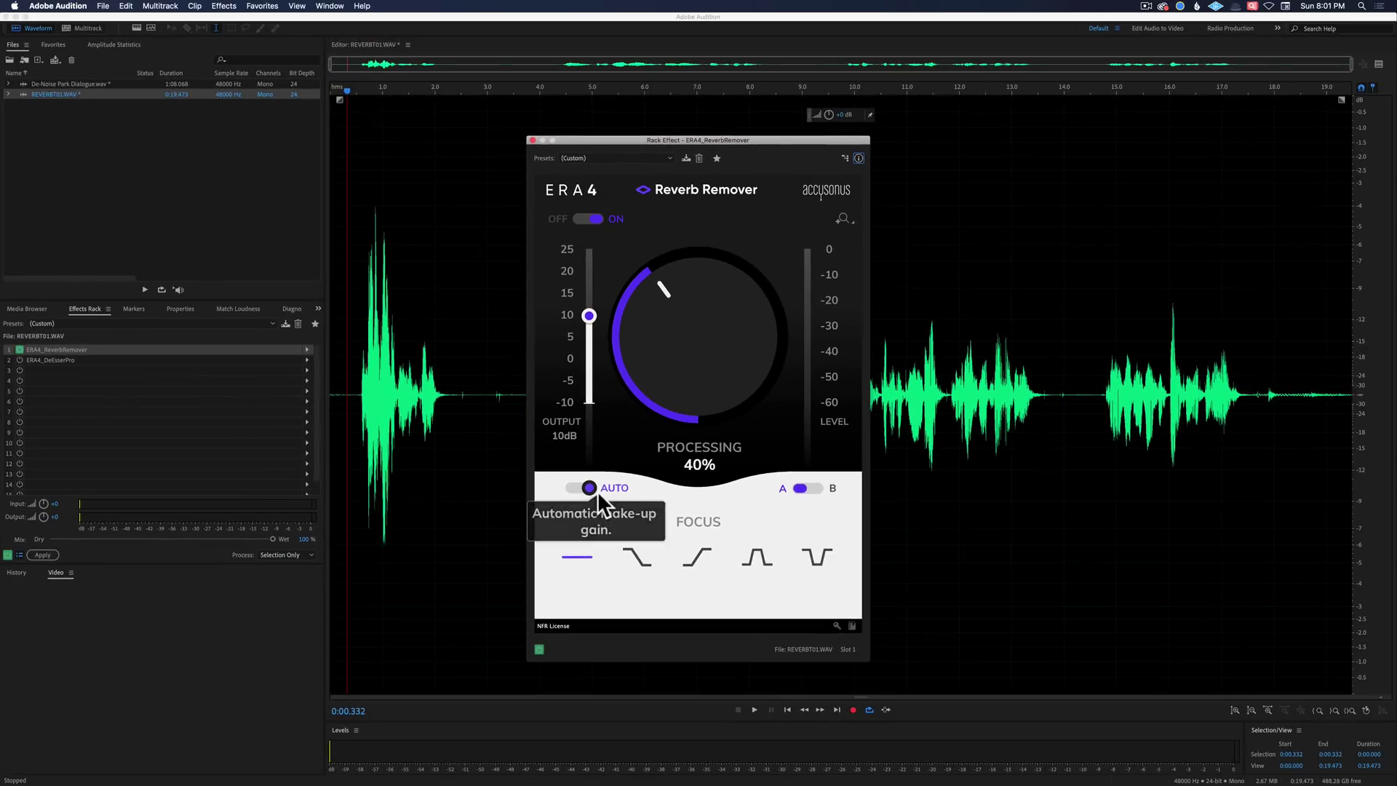
left_click(19, 118)
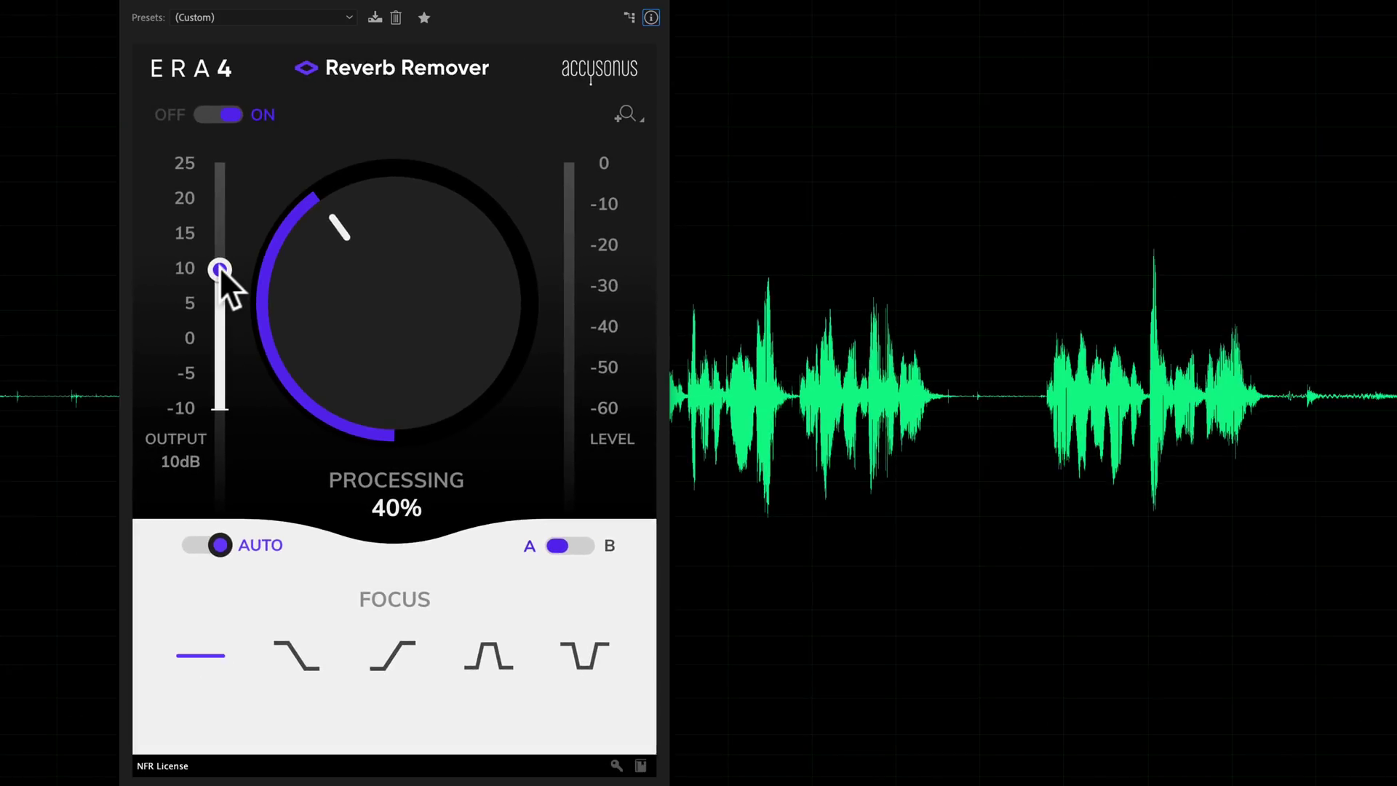
left_click_drag(772, 192, 772, 200)
left_click_drag(219, 274, 215, 329)
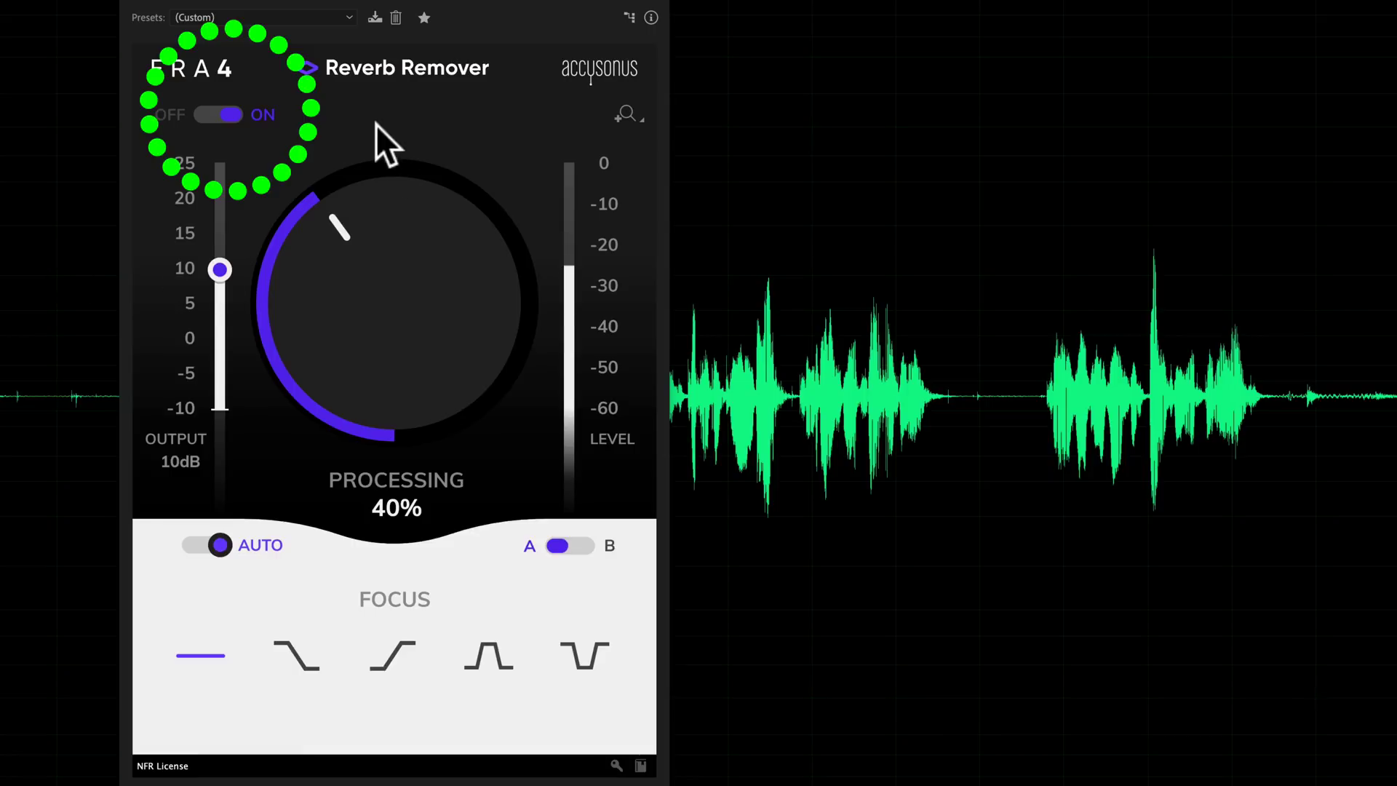
Adjust the Reverb Remover Processing knob between about 50% and 58%, ending at 58%
left_click_drag(325, 255, 328, 222)
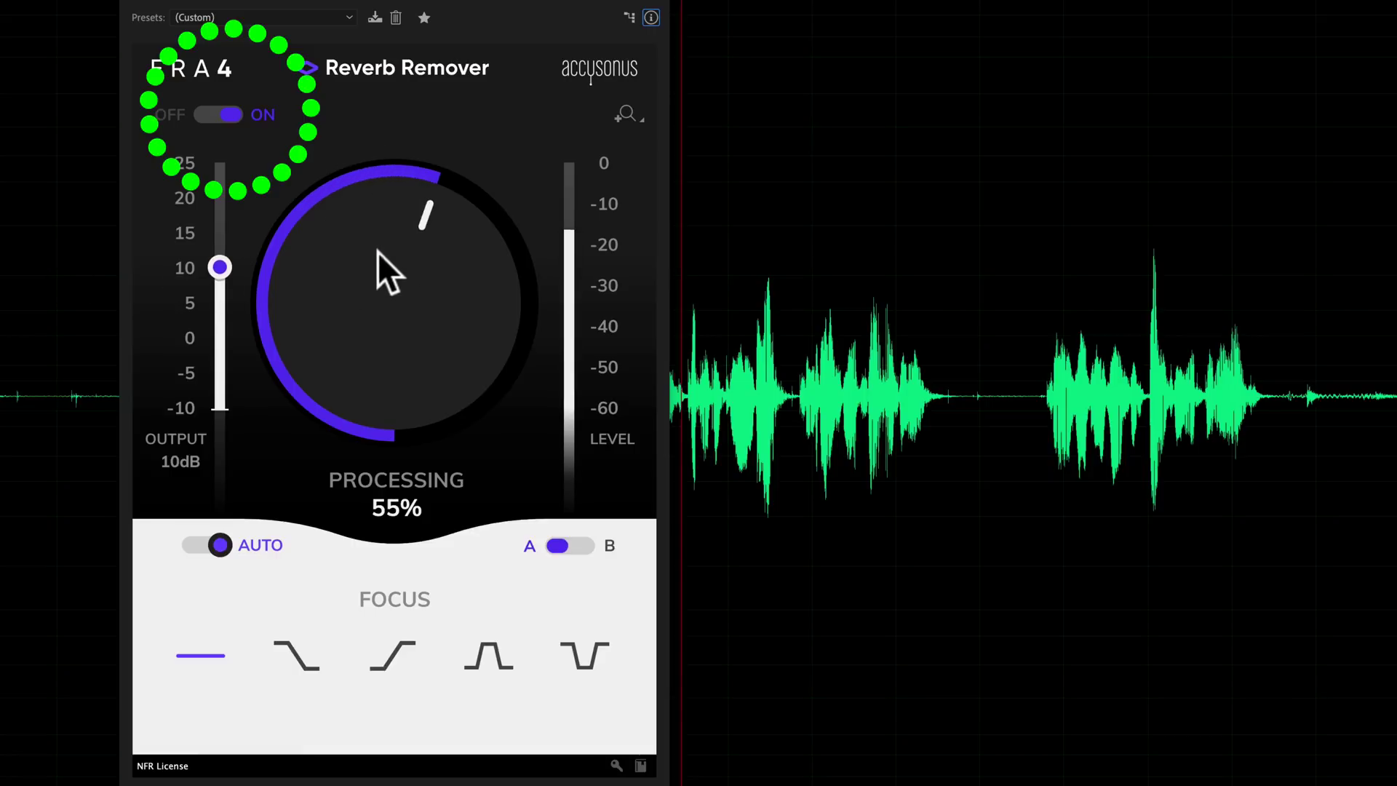
mouse_move(378, 252)
left_mouse_down()
mouse_move(379, 233)
mouse_move(378, 269)
mouse_move(373, 256)
mouse_move(364, 273)
left_mouse_up()
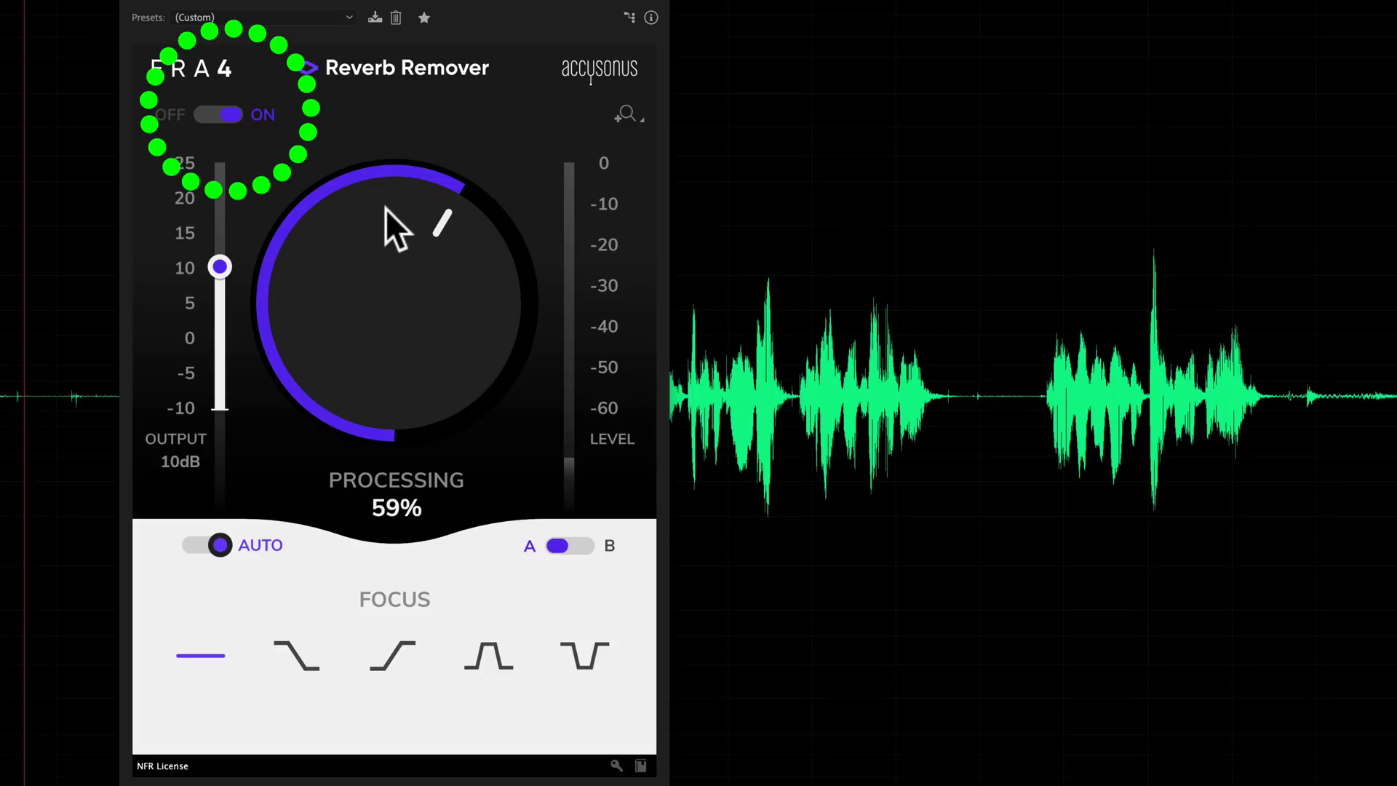
left_click_drag(376, 217, 358, 238)
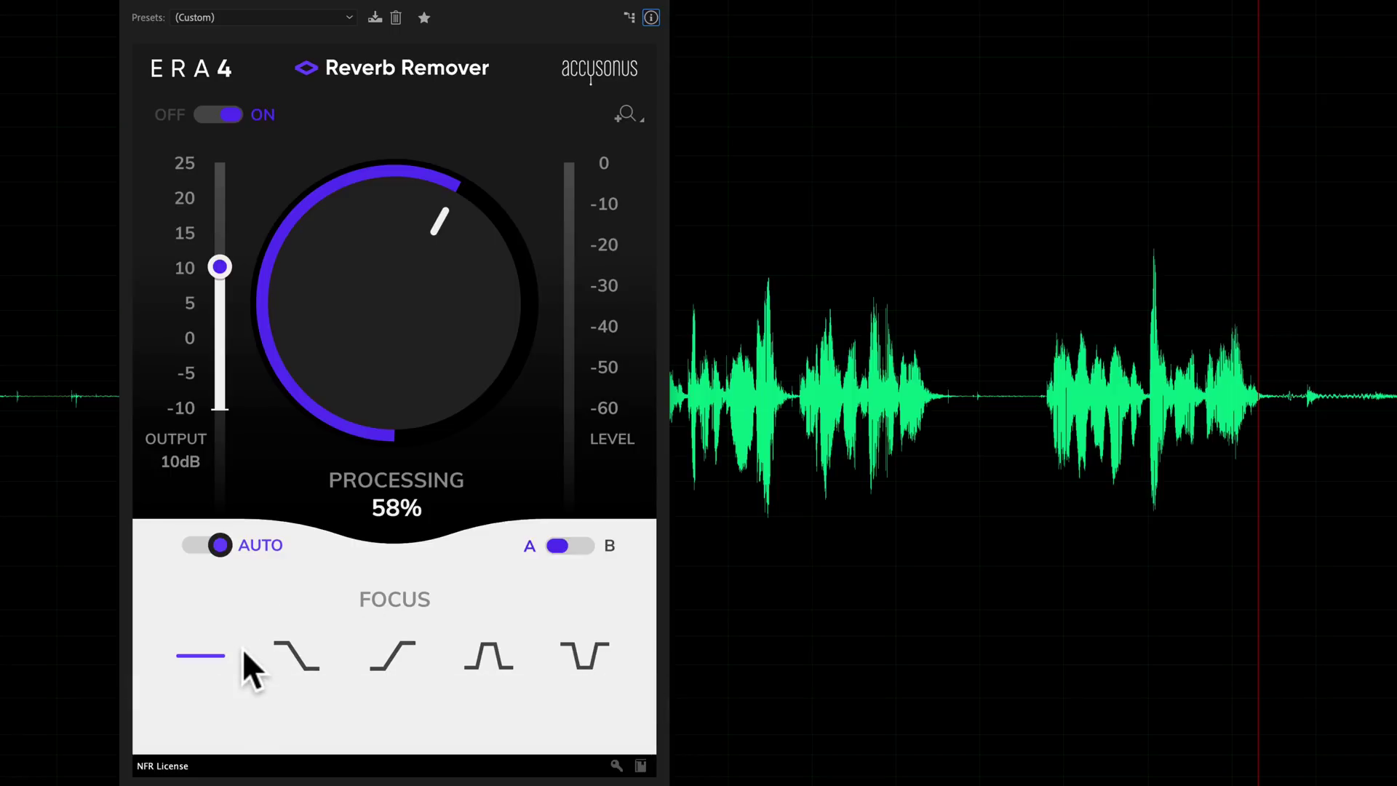
key("super+Tab")
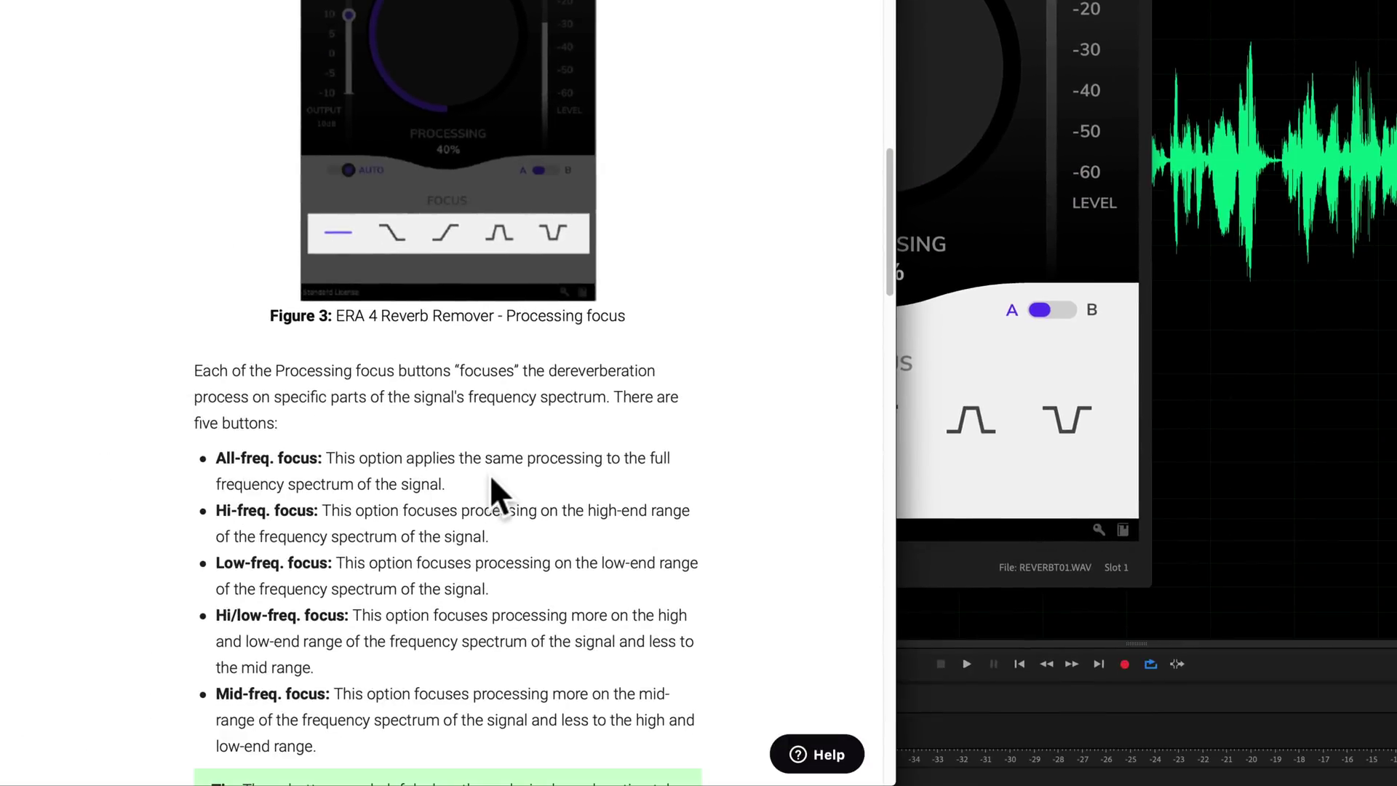
left_click_drag(465, 484, 326, 460)
scroll(718, 412, "up", 1)
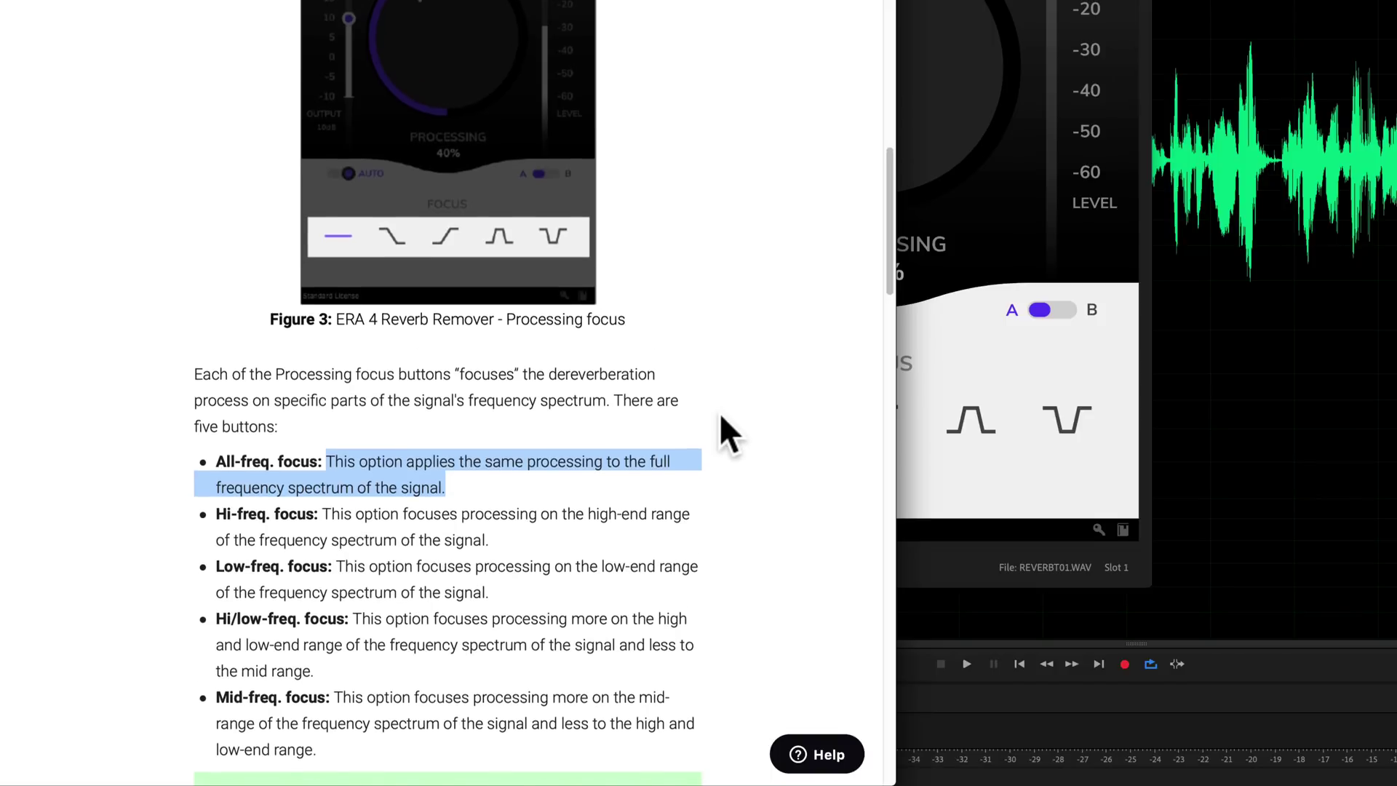
scroll(719, 413, "down", 1)
scroll(719, 413, "down", 2)
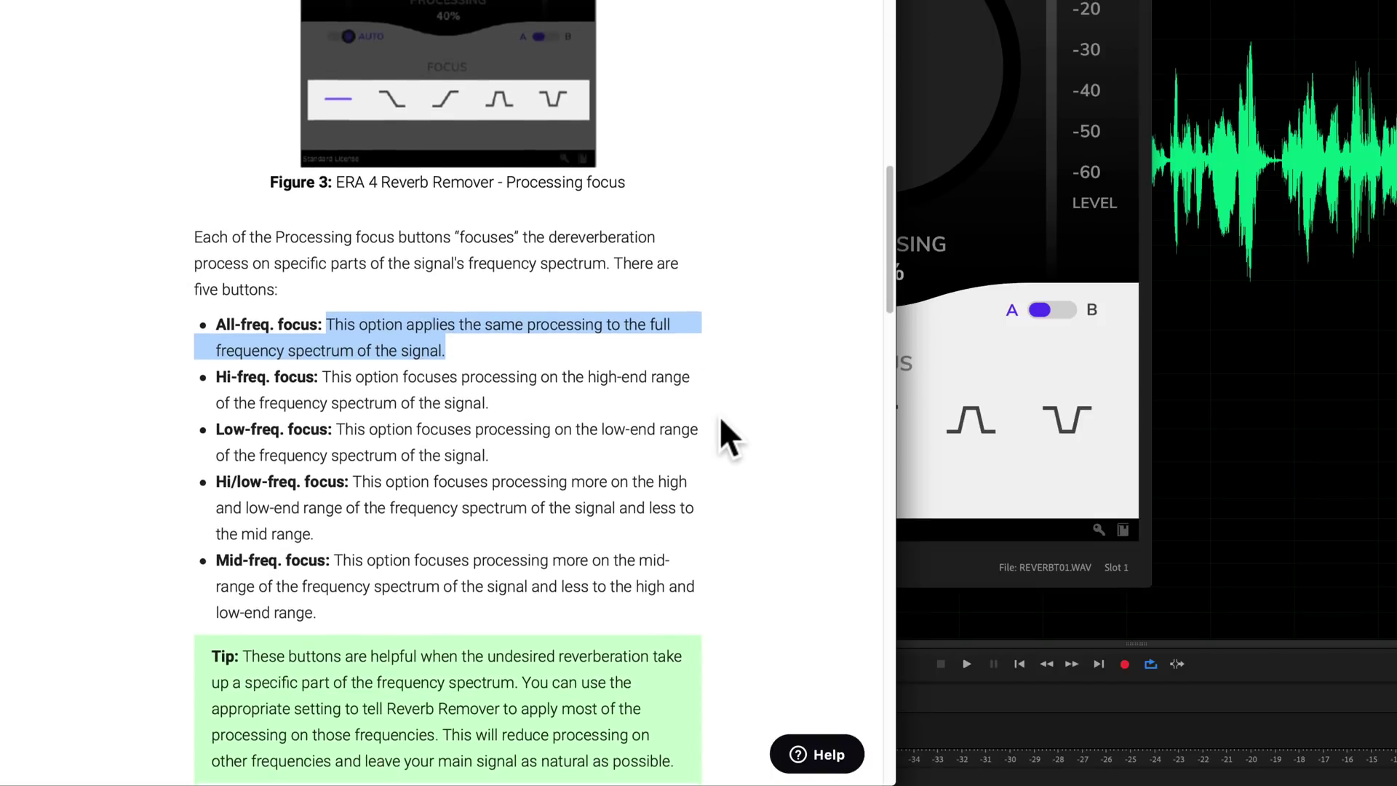
scroll(719, 416, "down", 3)
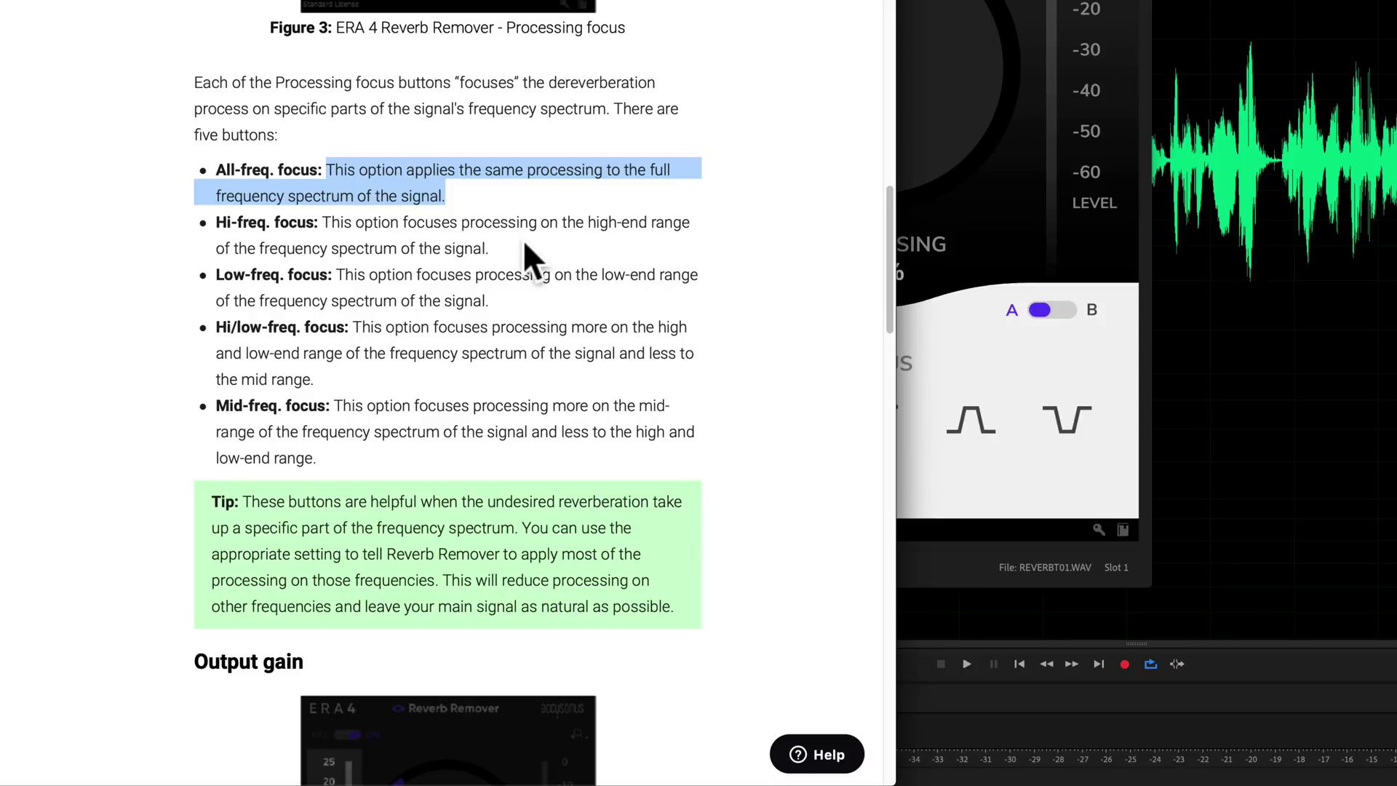
left_click(505, 252)
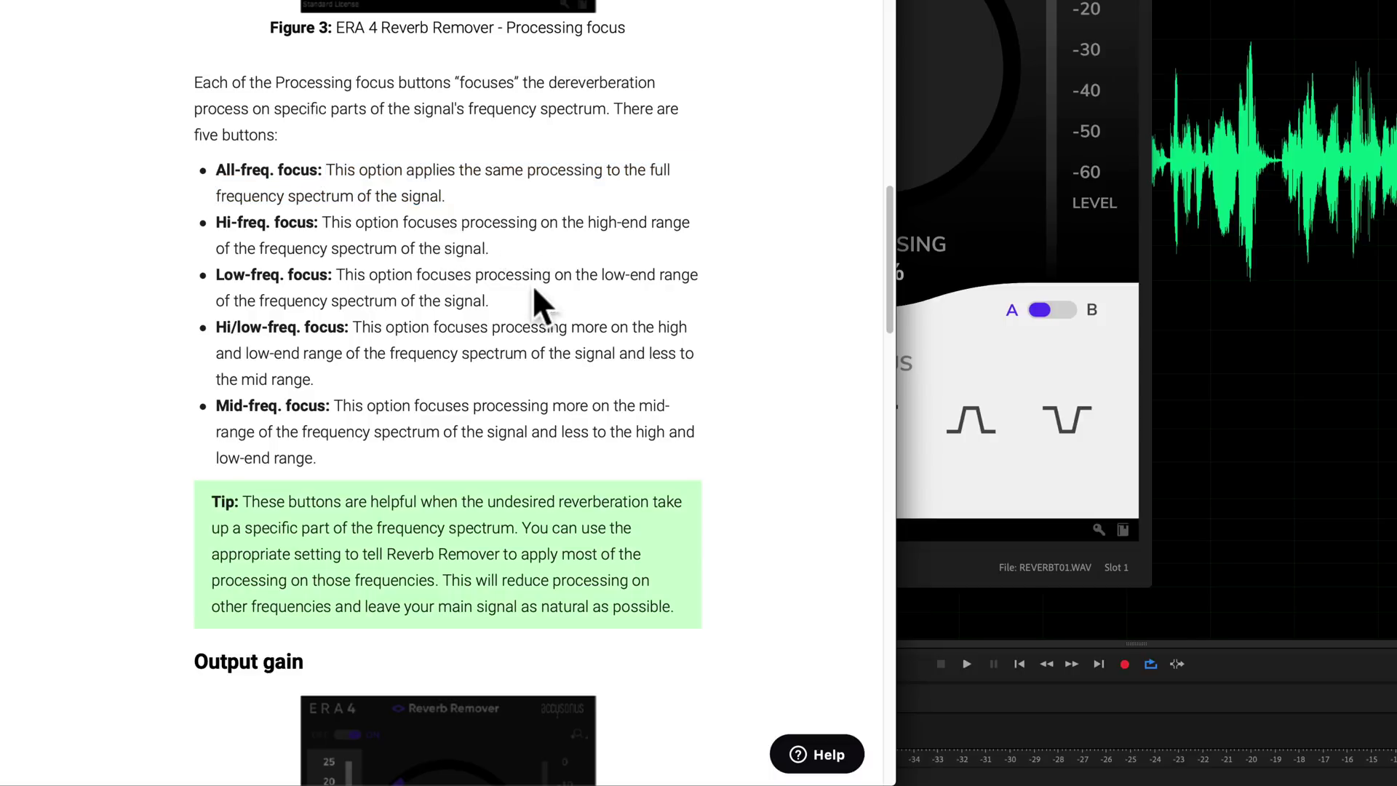
left_click_drag(502, 295, 331, 221)
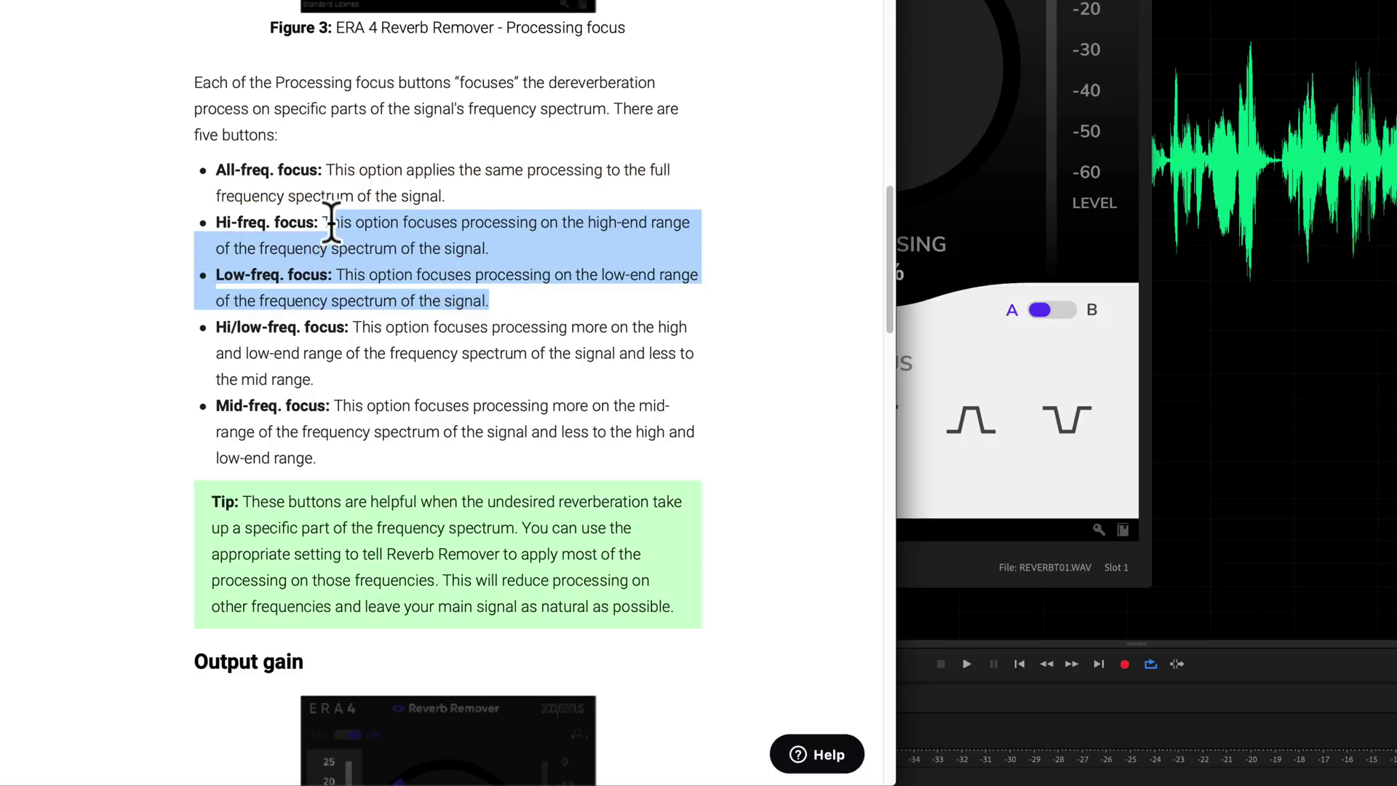
left_click(519, 256)
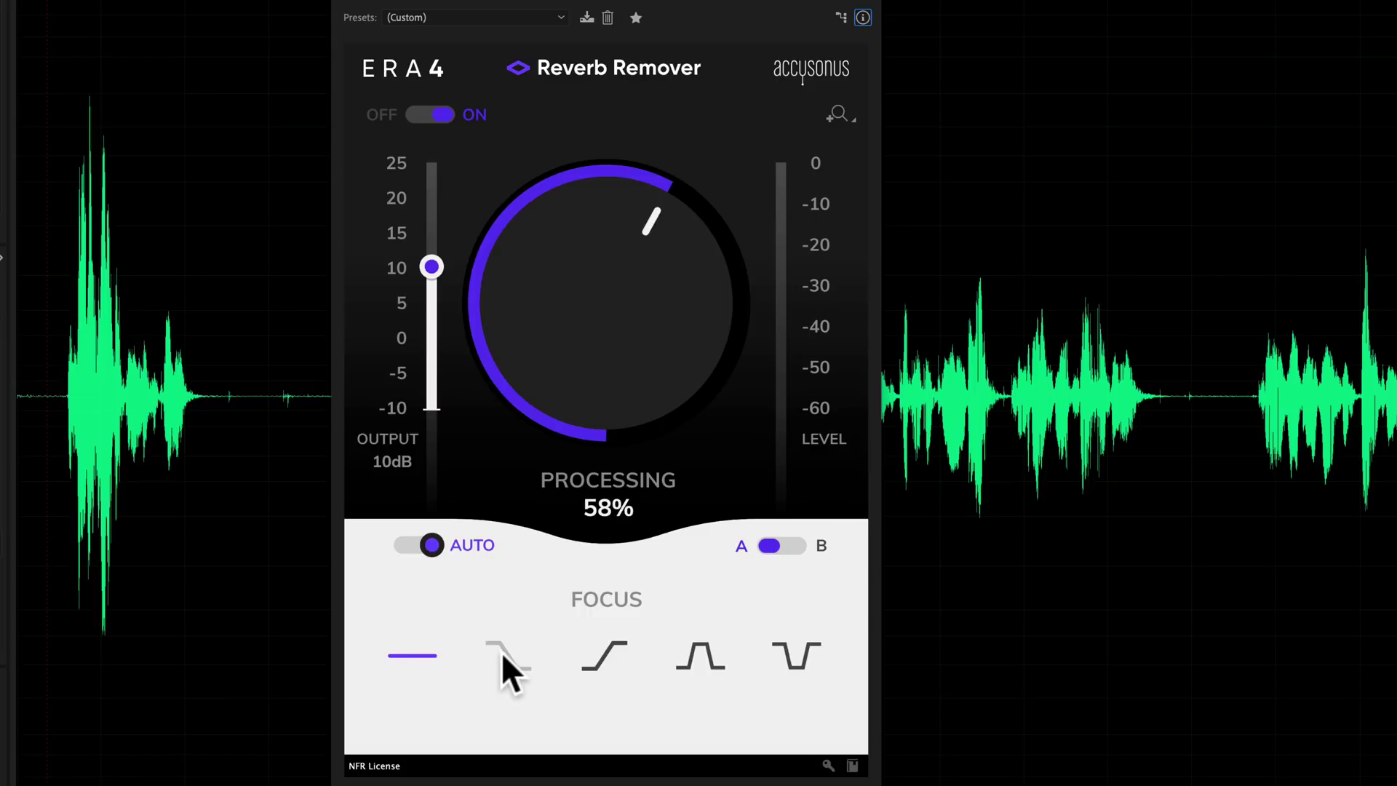
Set Reverb Remover to Low-freq focus at 63% Processing, then A/B it off and on during playback
left_click(501, 652)
left_click(609, 652)
left_click(42, 234)
key("space")
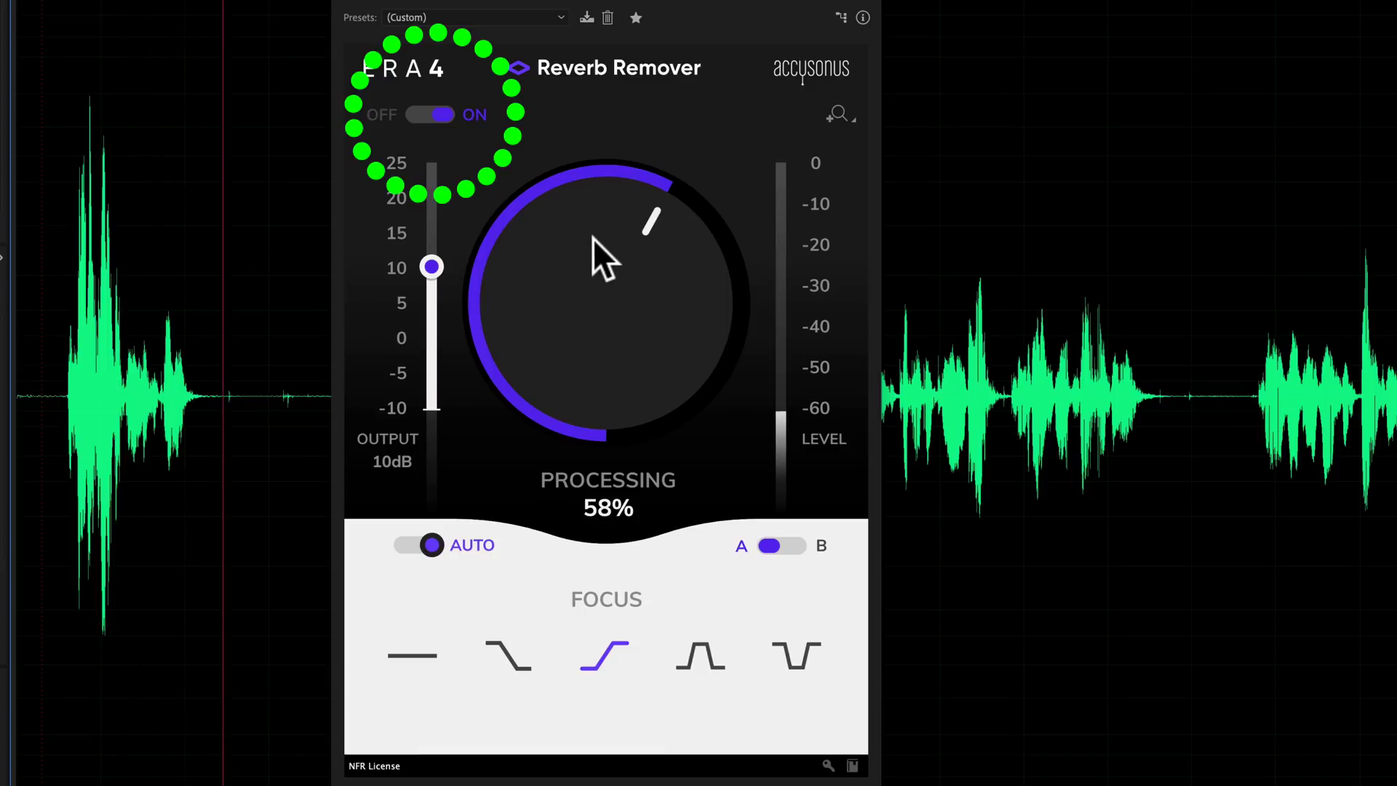
left_click_drag(620, 216, 617, 216)
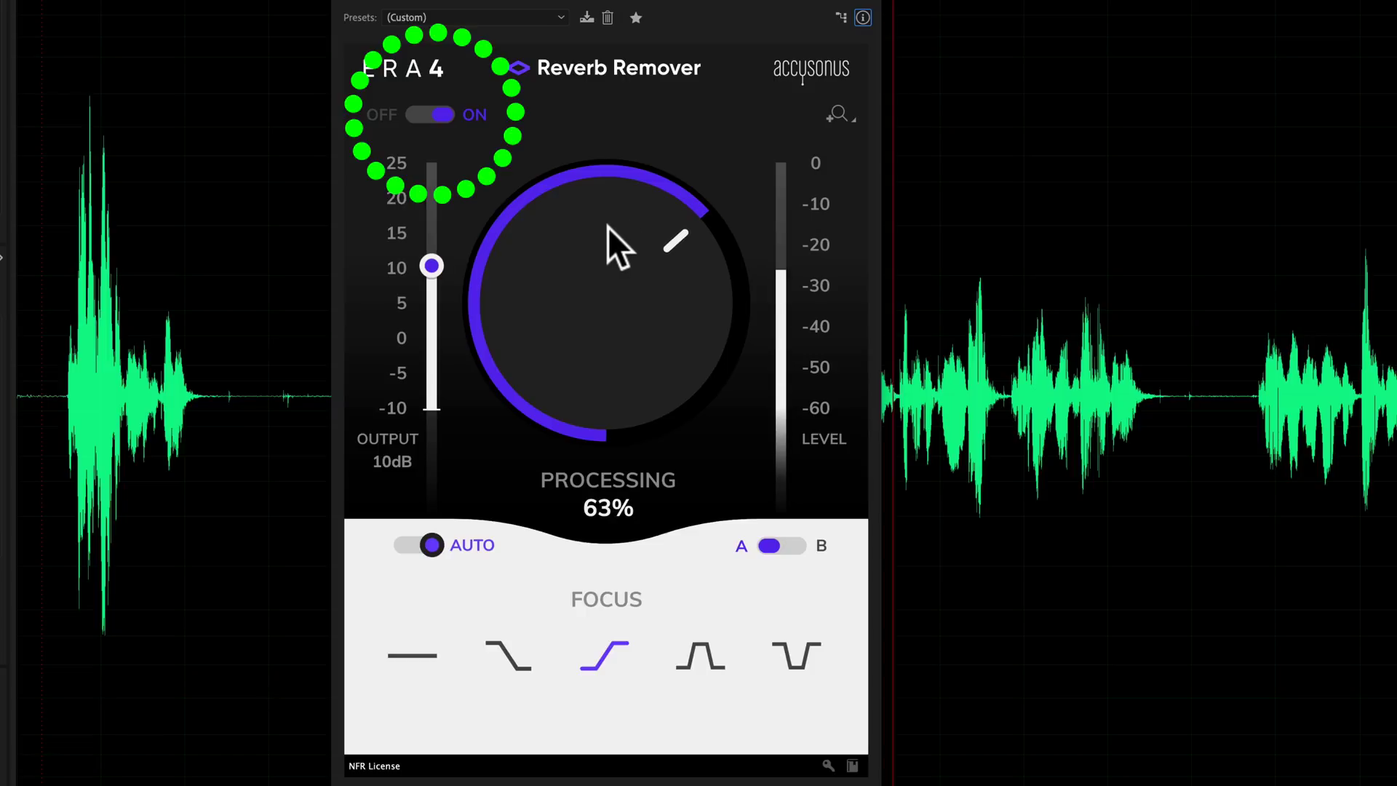
left_click(431, 115)
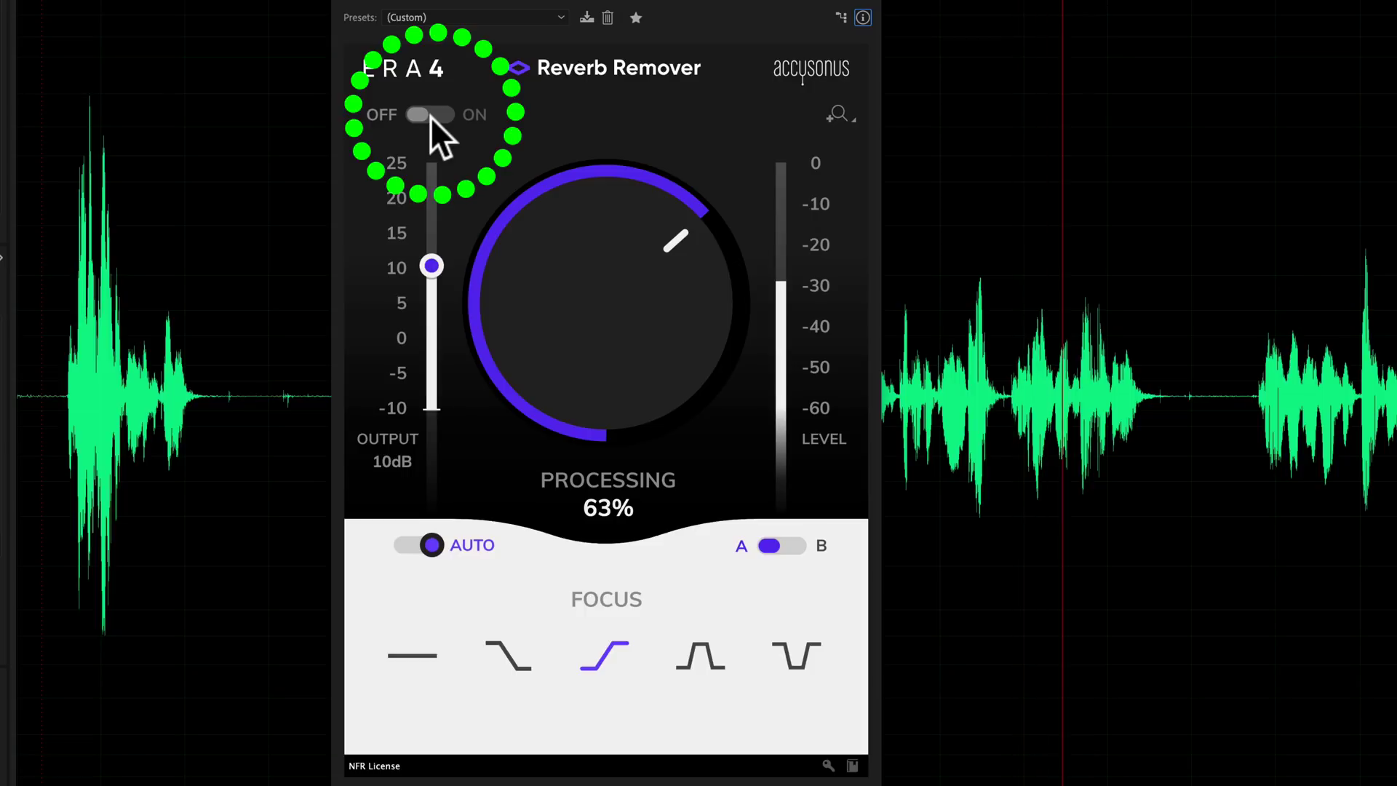
left_click(430, 113)
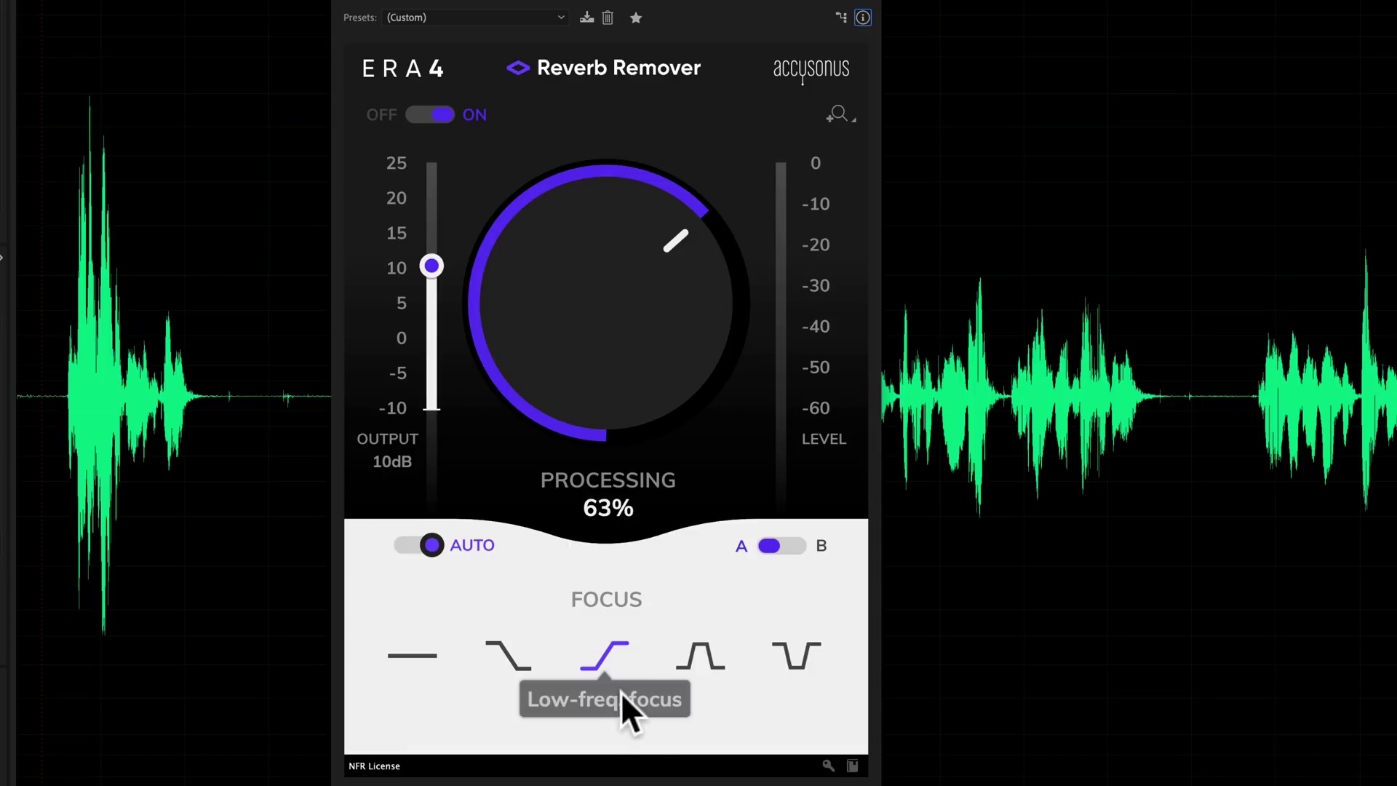
left_click(688, 651)
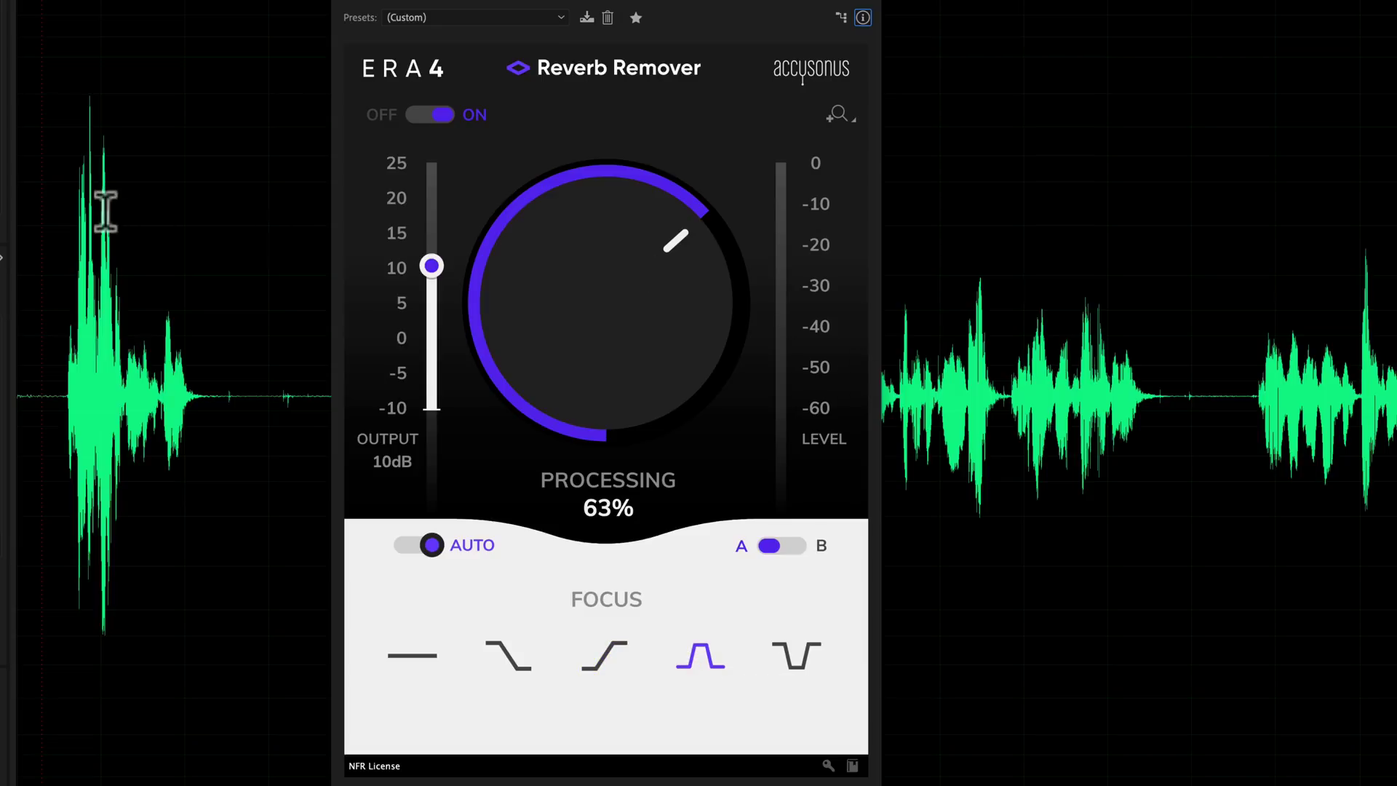
key("space")
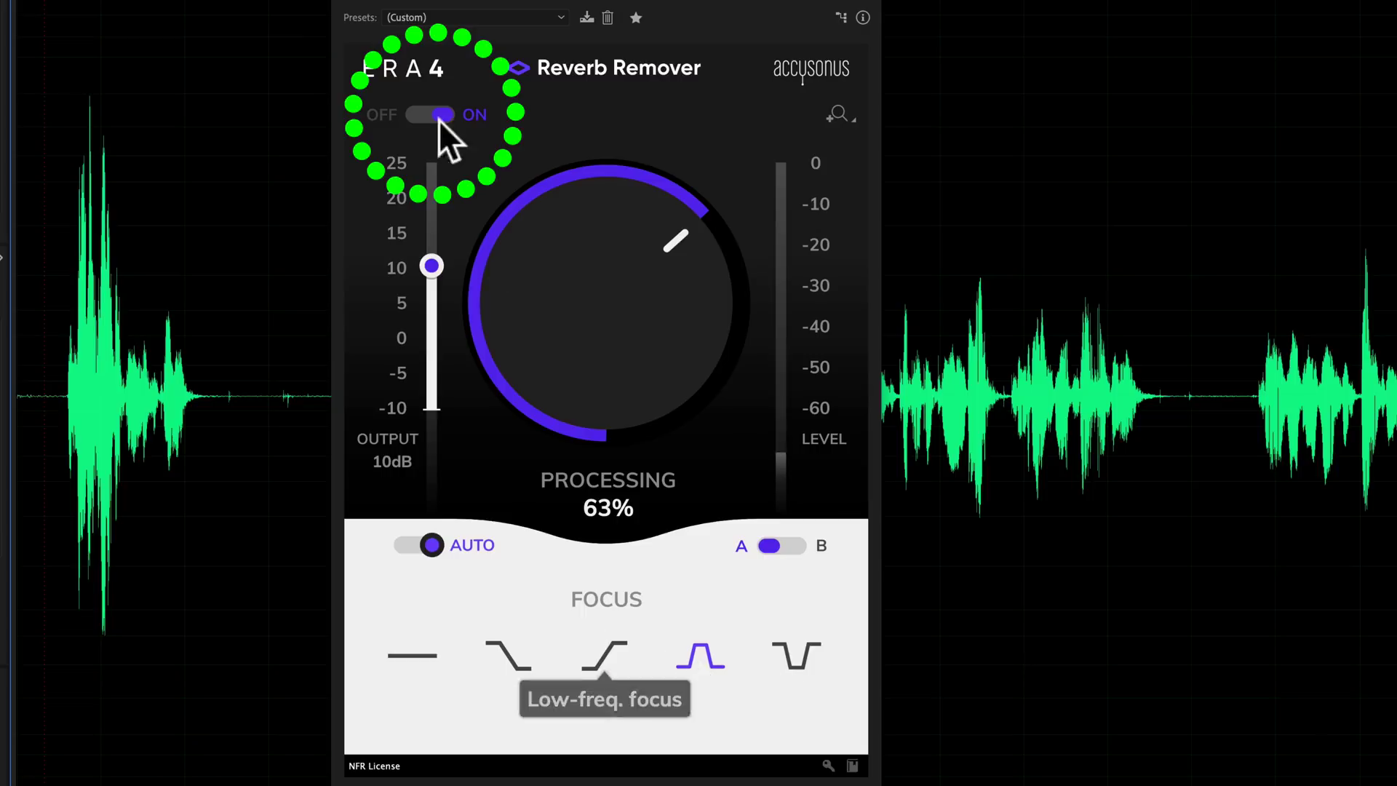
left_click(418, 114)
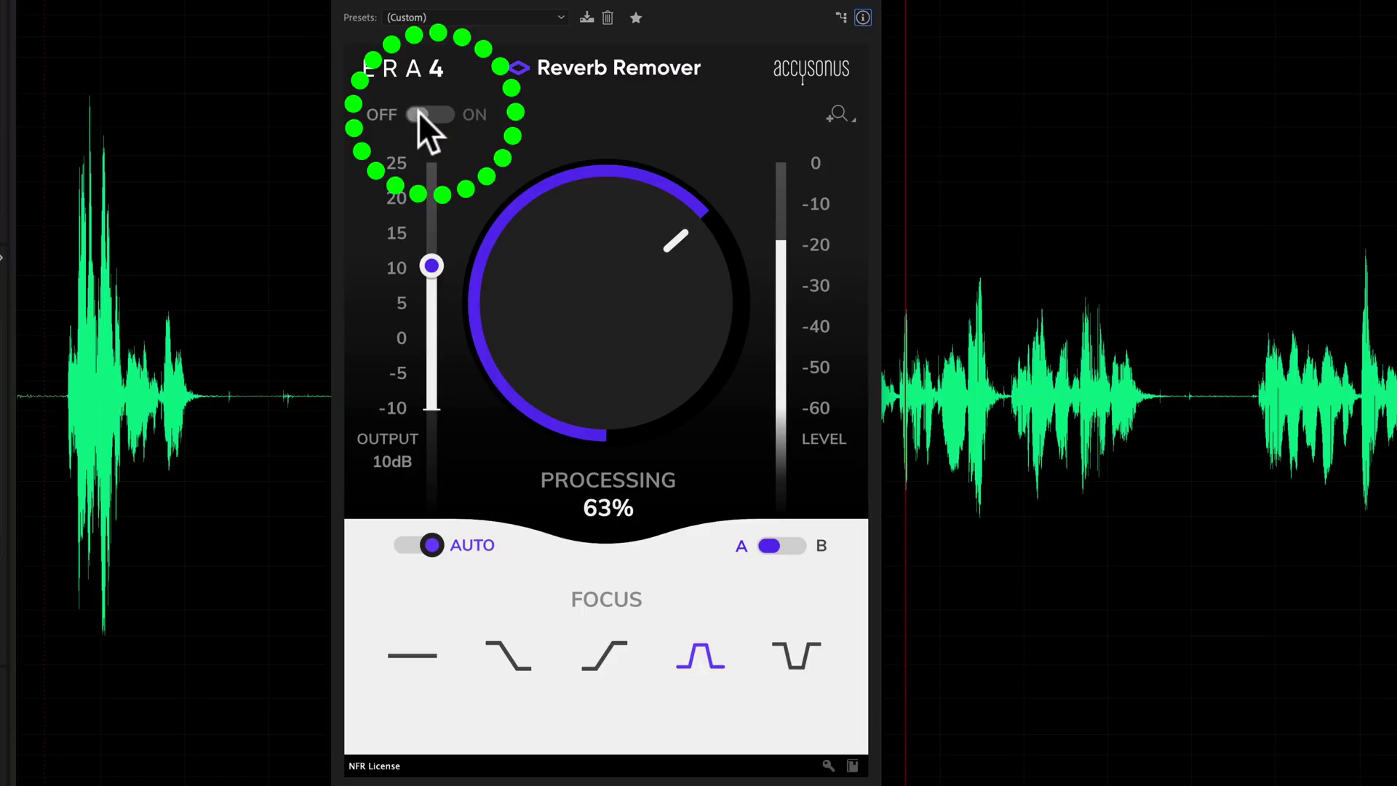
left_click(417, 109)
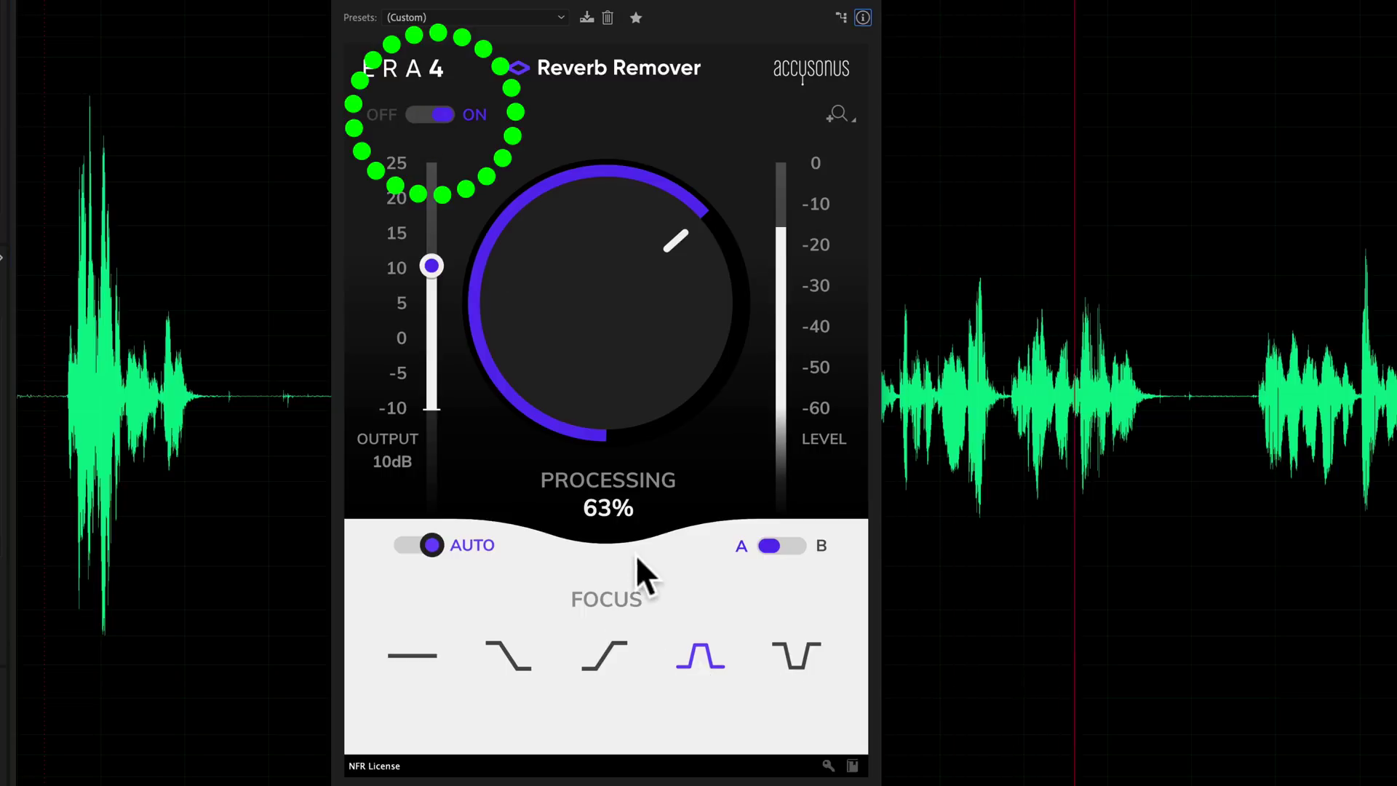
left_click(610, 653)
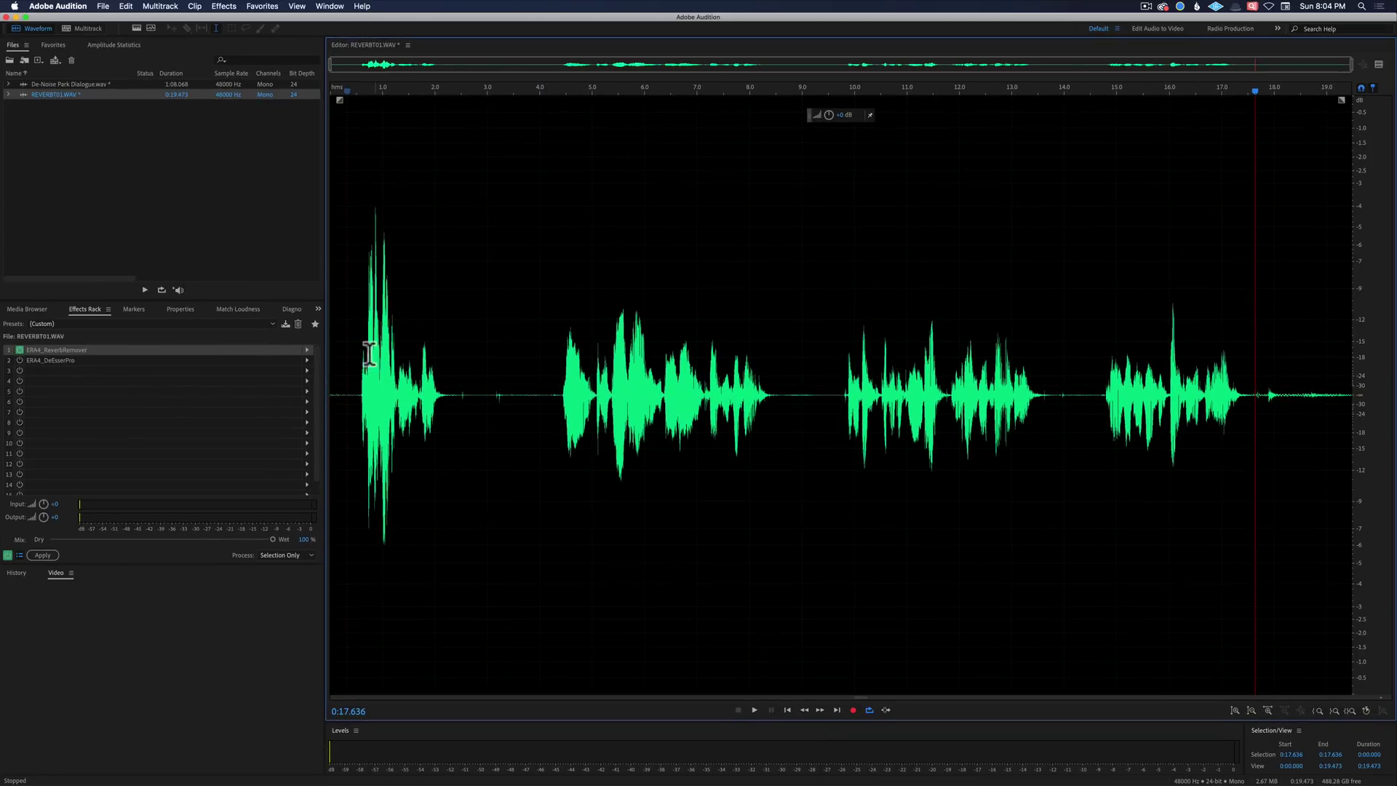
Play REVERBT01.WAV from its start through the effects rack, then stop and select ERA4_DeEsserPro
left_click(346, 345)
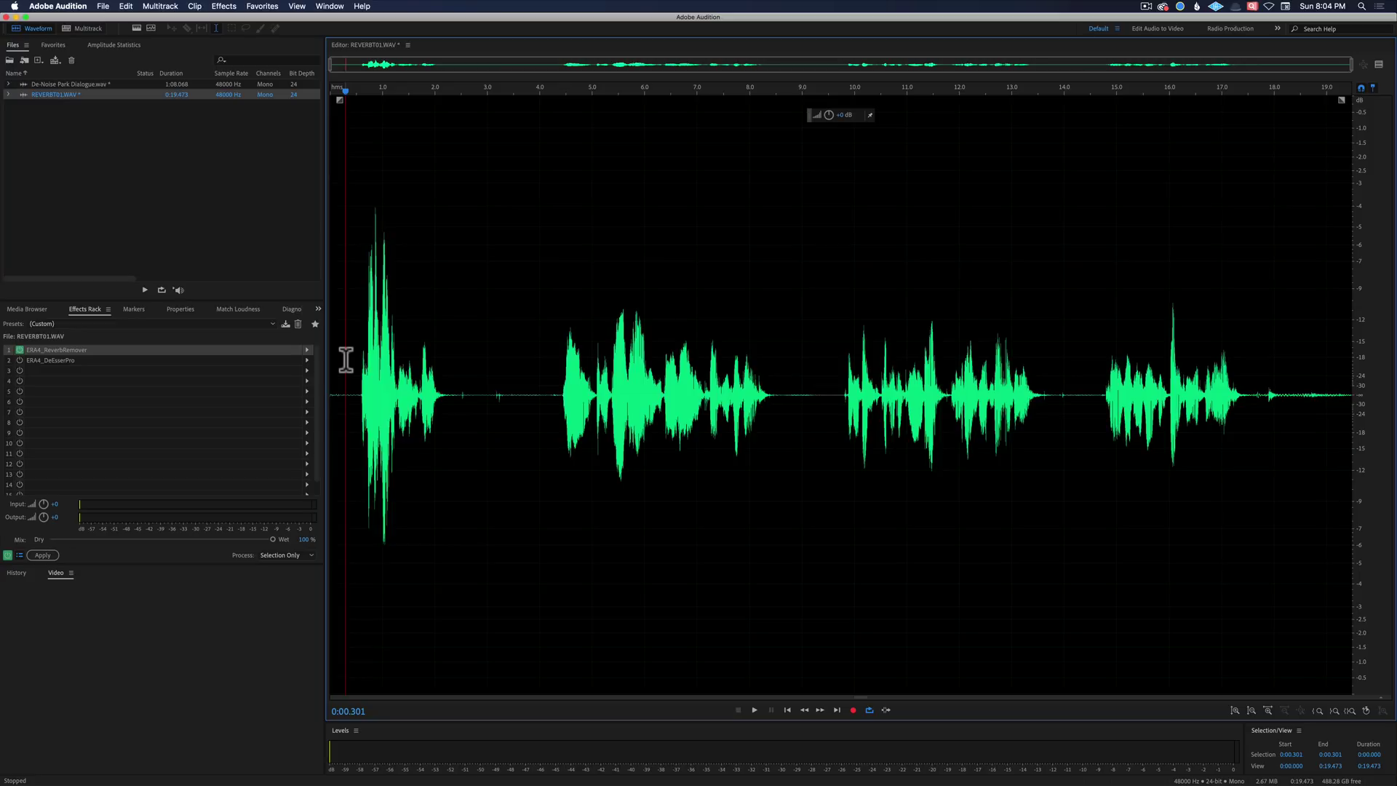
key("space")
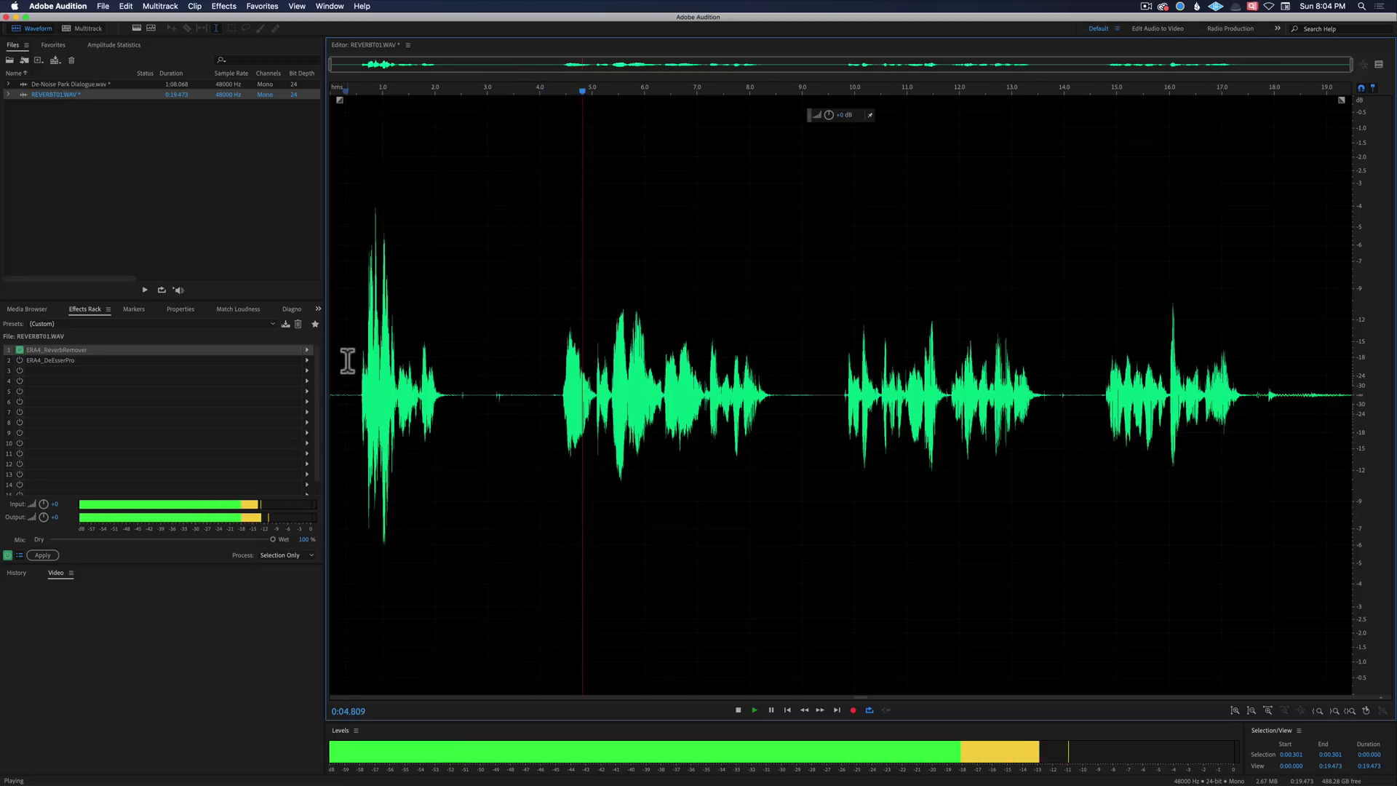
key("space")
left_click(246, 359)
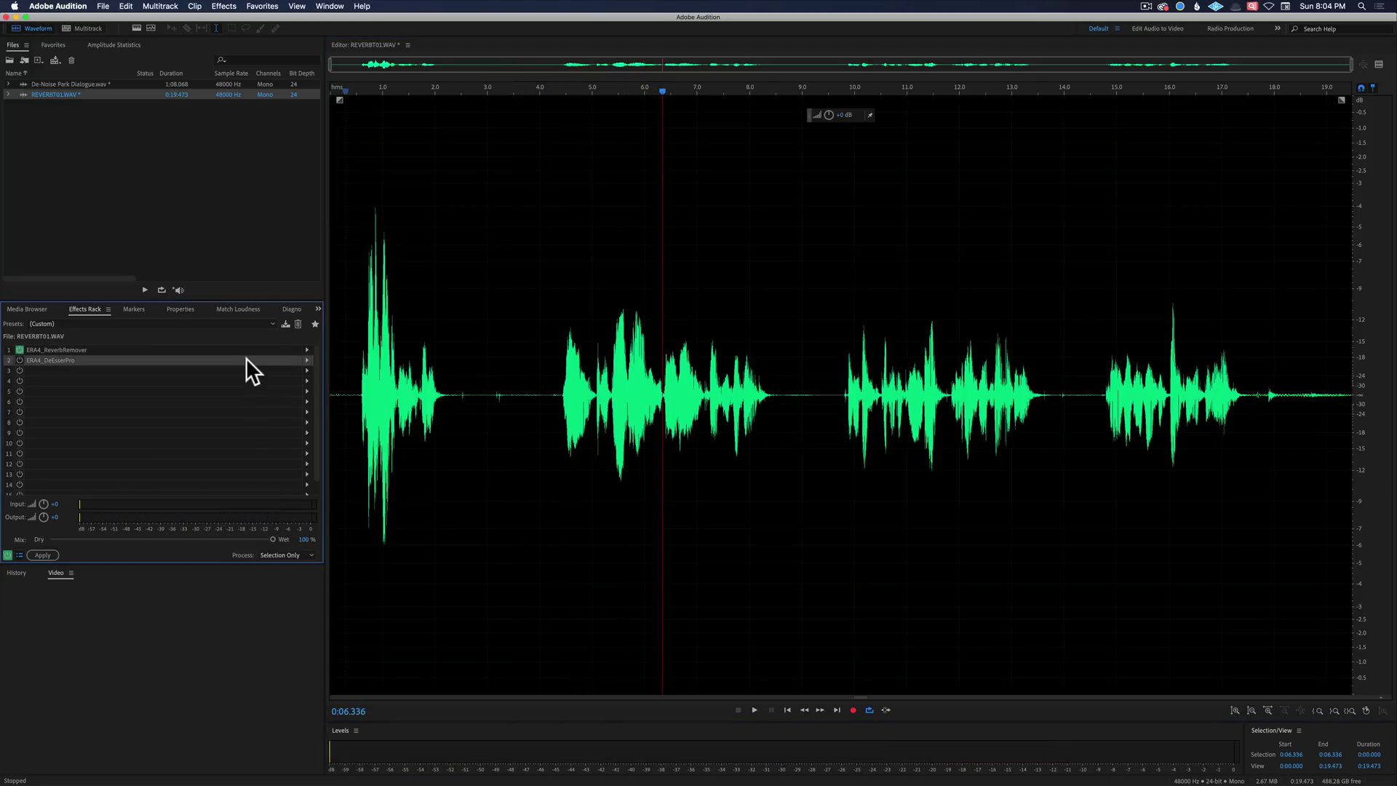
Open ERA4_DeEsserPro's settings and load the Female Speech preset (65% Processing, 5800Hz Focus)
double_click(102, 359)
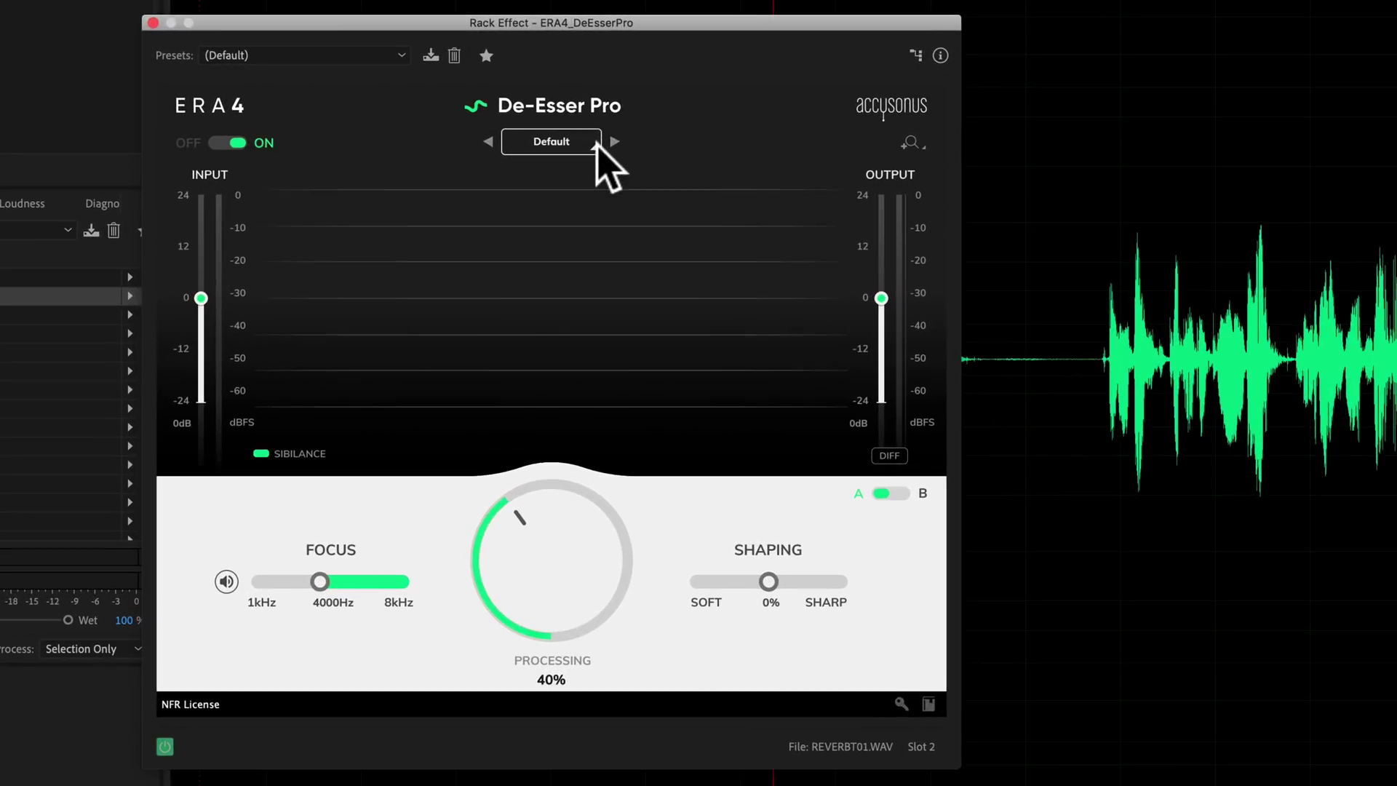
left_click(722, 262)
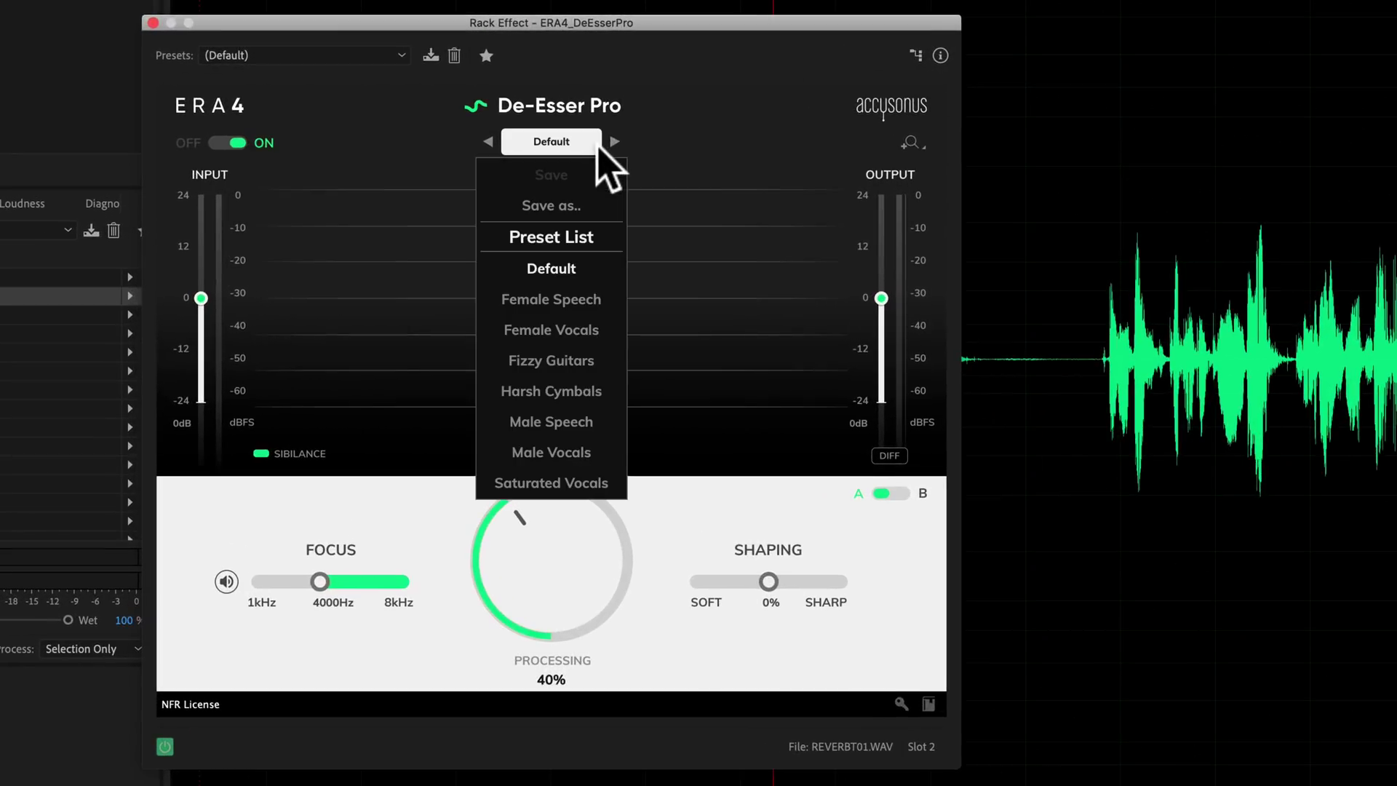
left_click(567, 299)
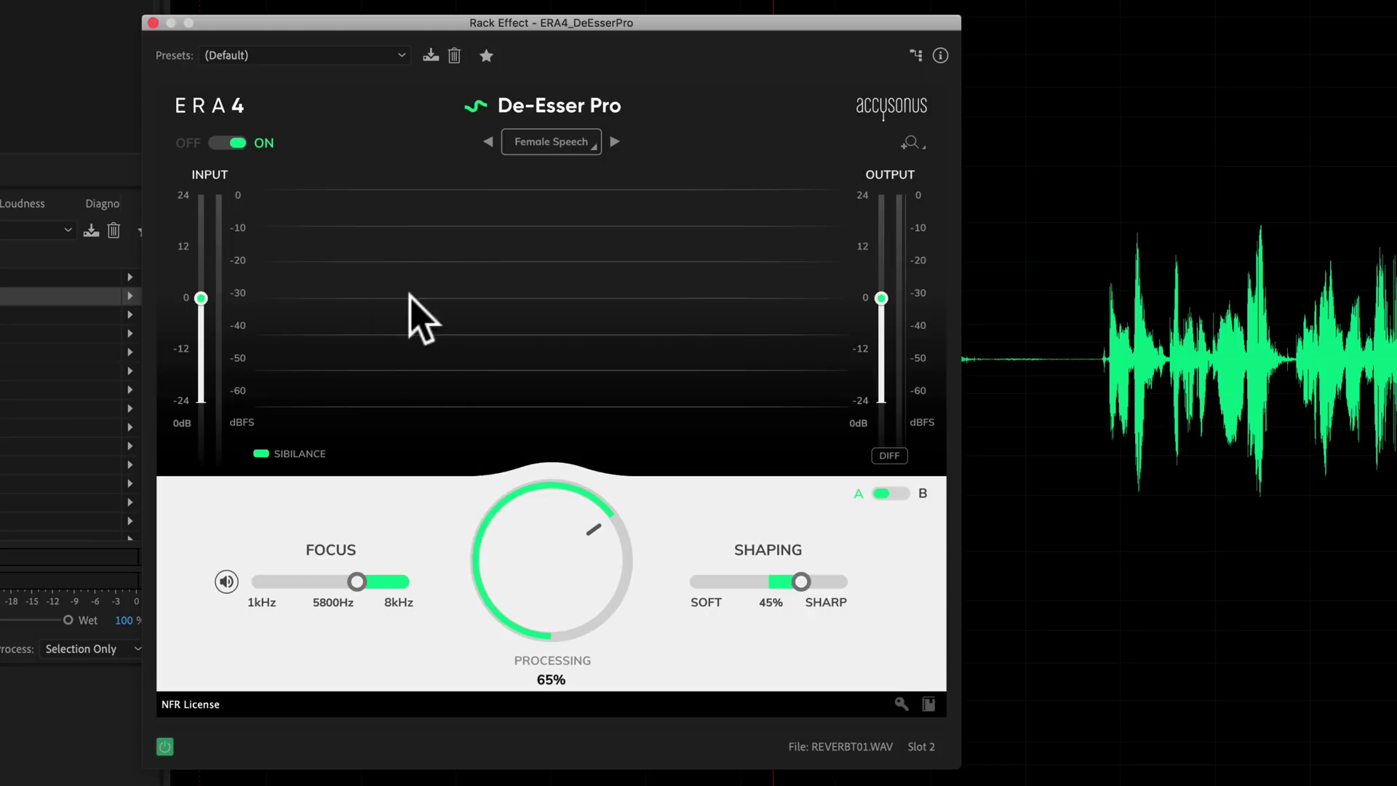
A/B De-Esser Pro off and on during playback, then lower Processing from 65% to 46%
left_click(219, 143)
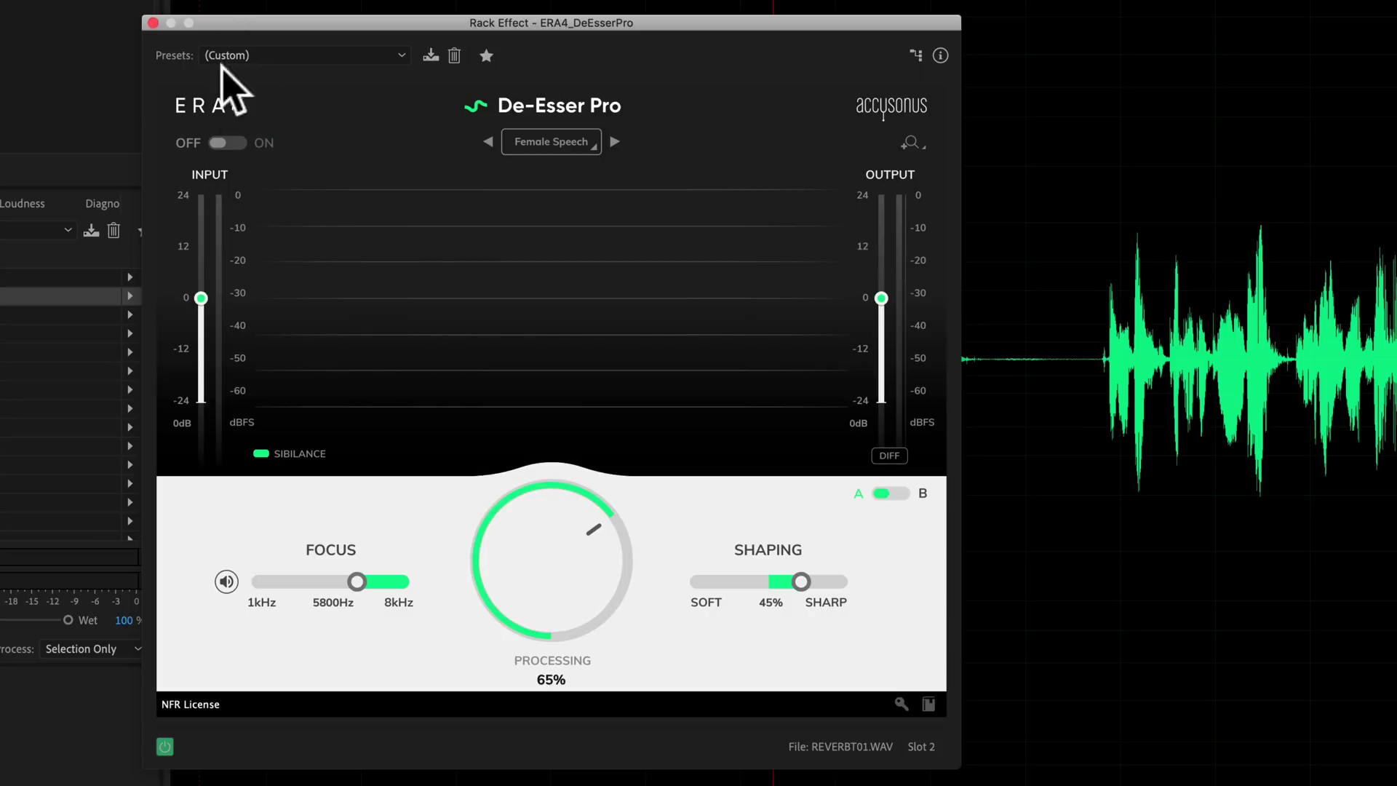
left_click(201, 7)
key("space")
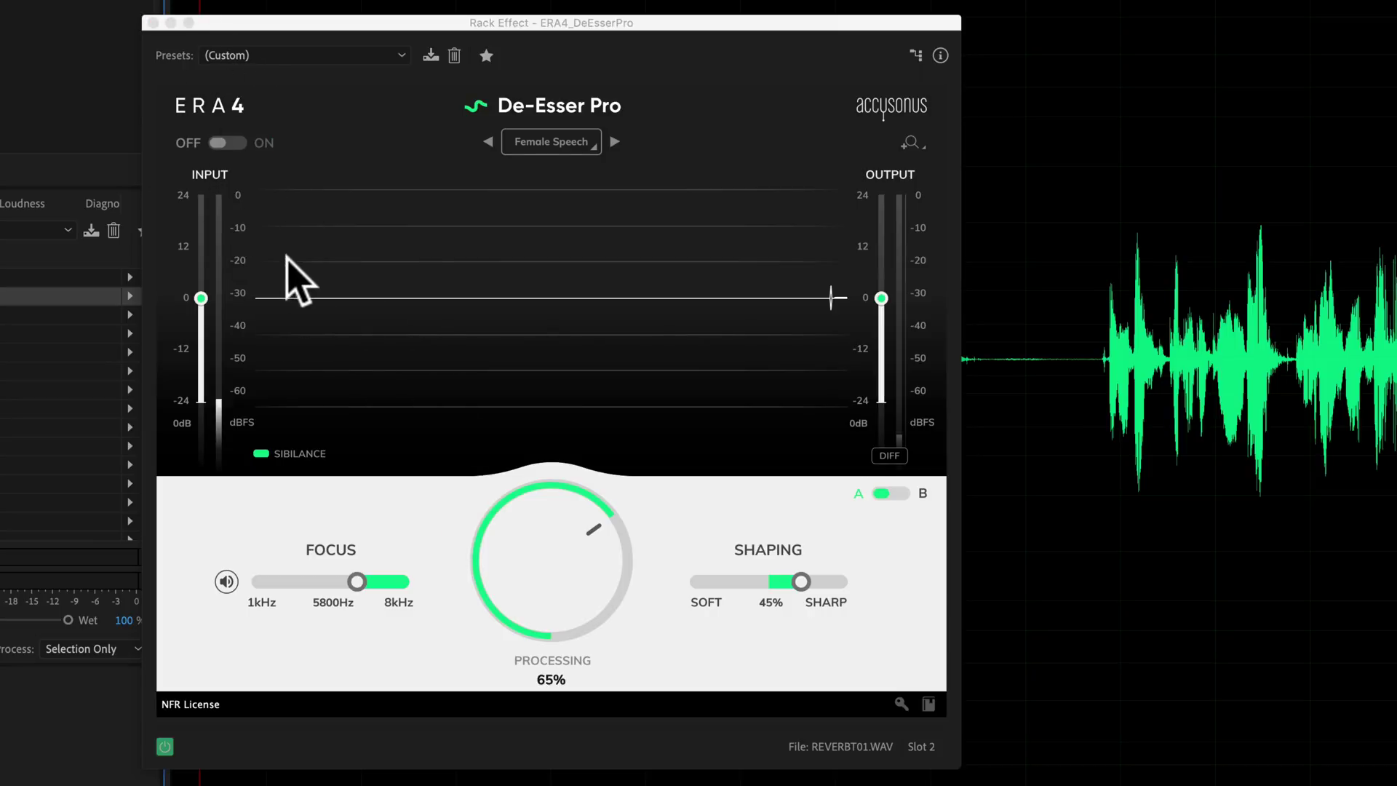
left_click(225, 142)
left_click(226, 142)
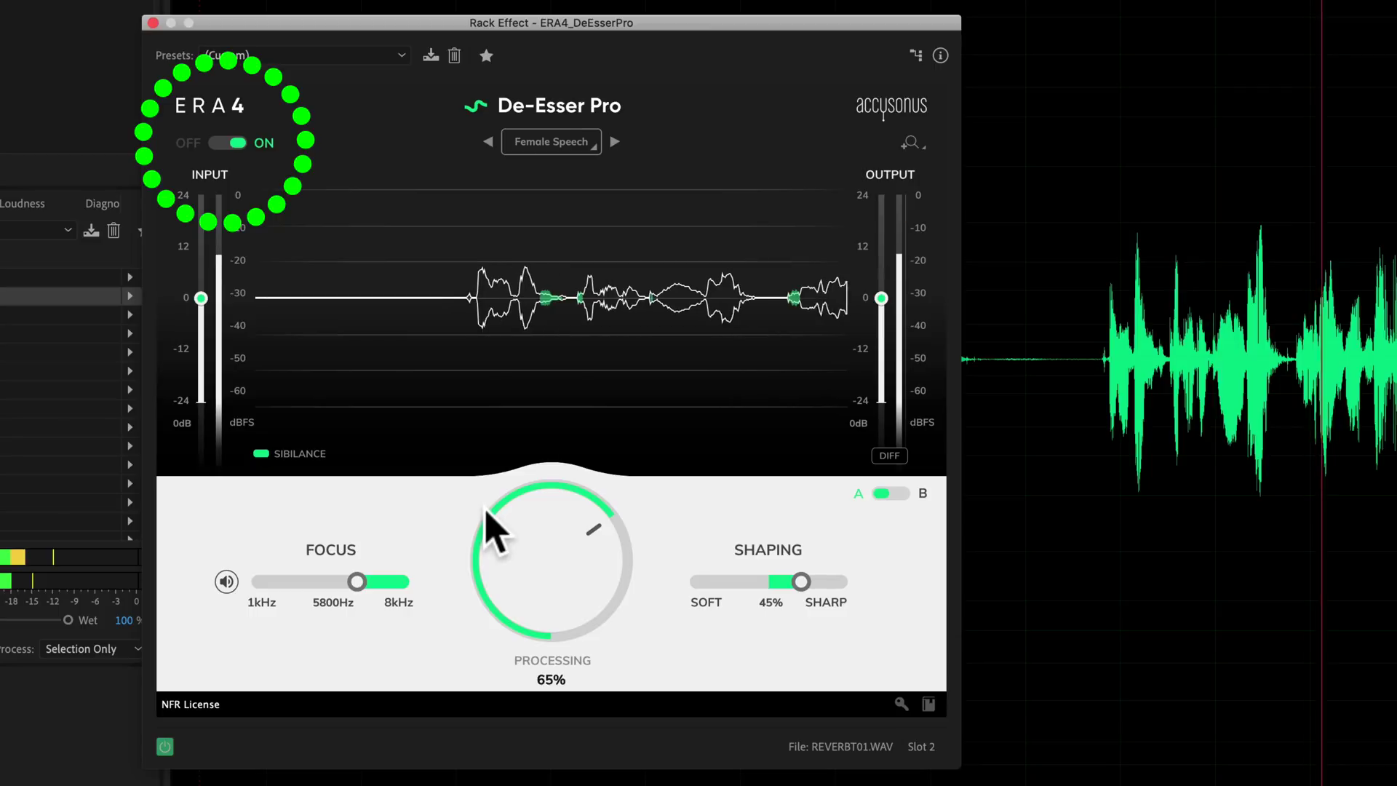
left_click_drag(499, 539, 527, 589)
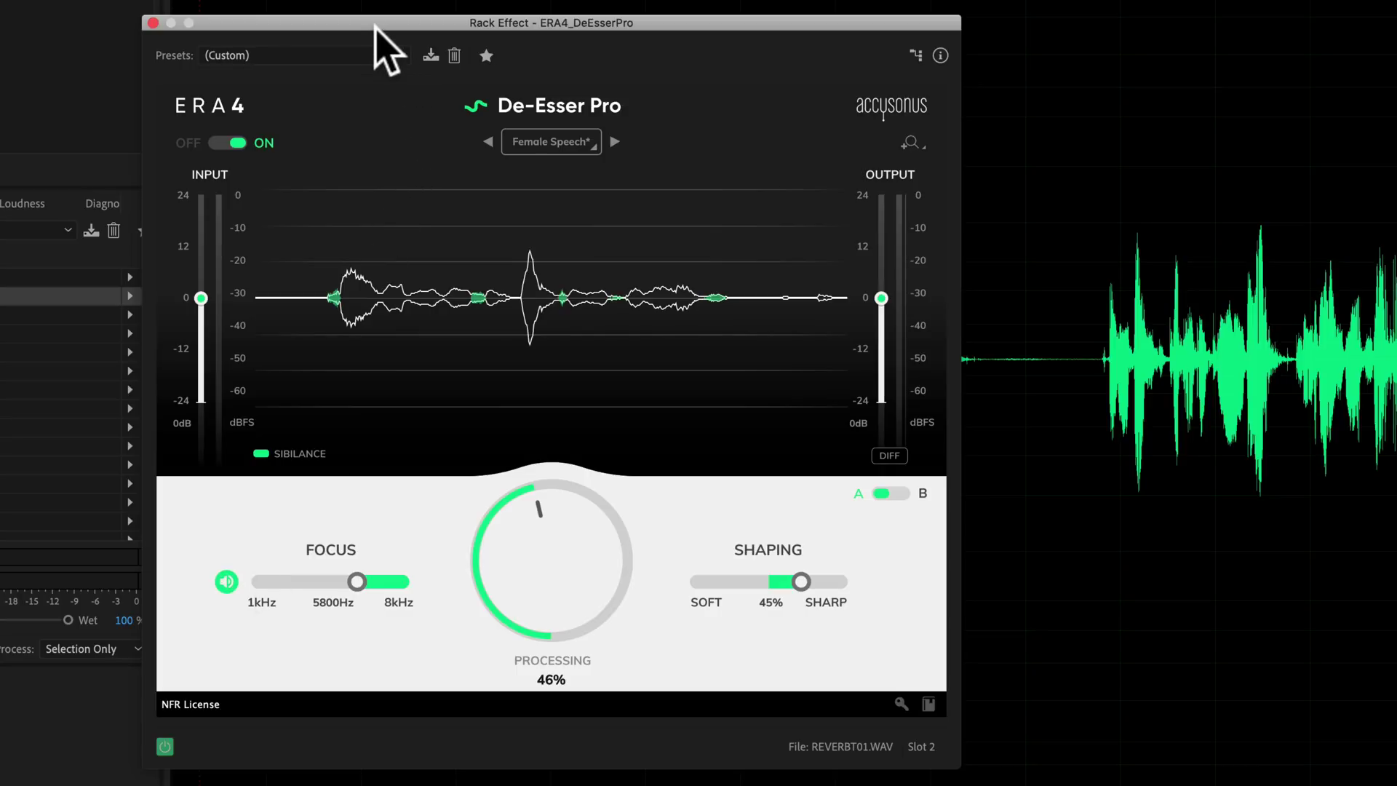
Restart playback near the beginning and raise De-Esser Pro's Focus from 5800Hz to 6483Hz
left_click_drag(375, 24, 478, 31)
left_click(204, 226)
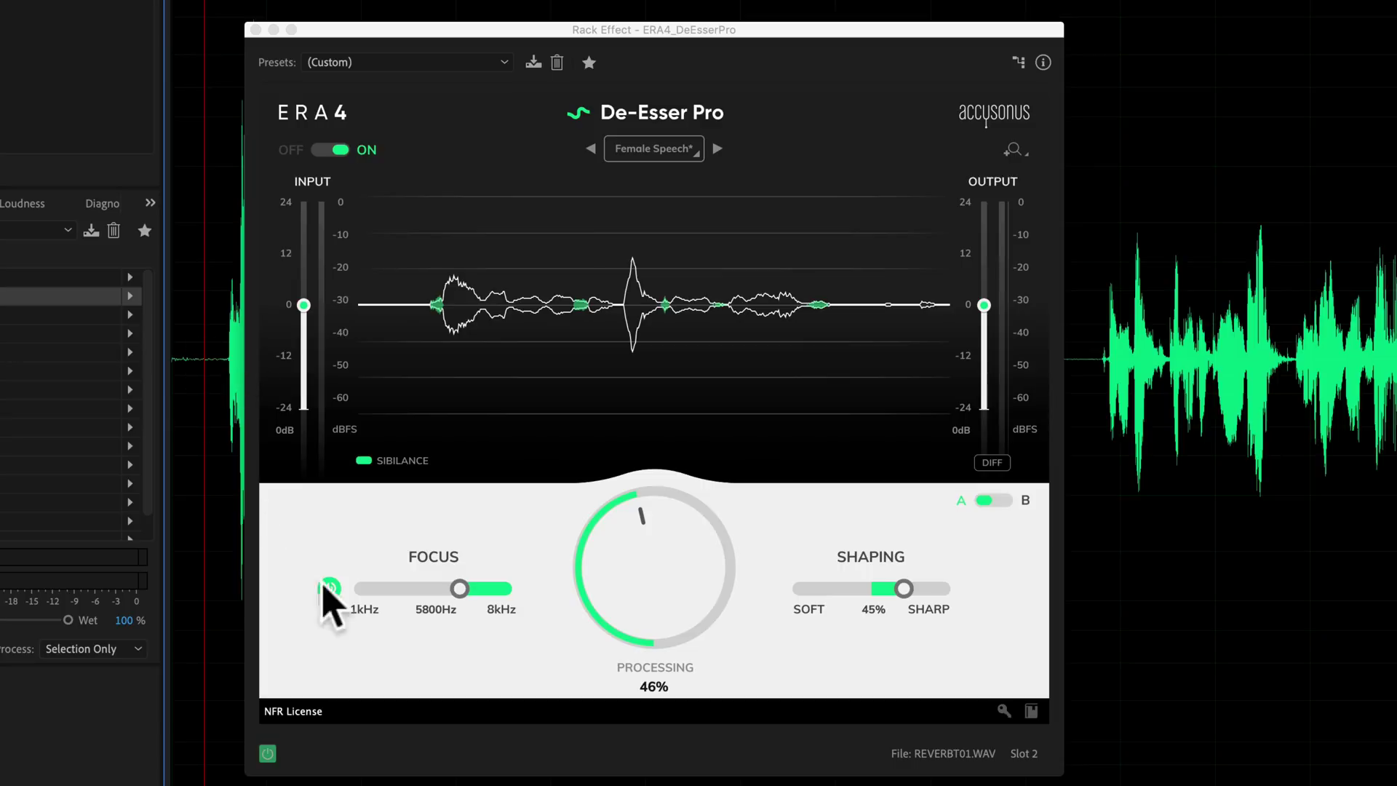
left_click_drag(461, 589, 487, 591)
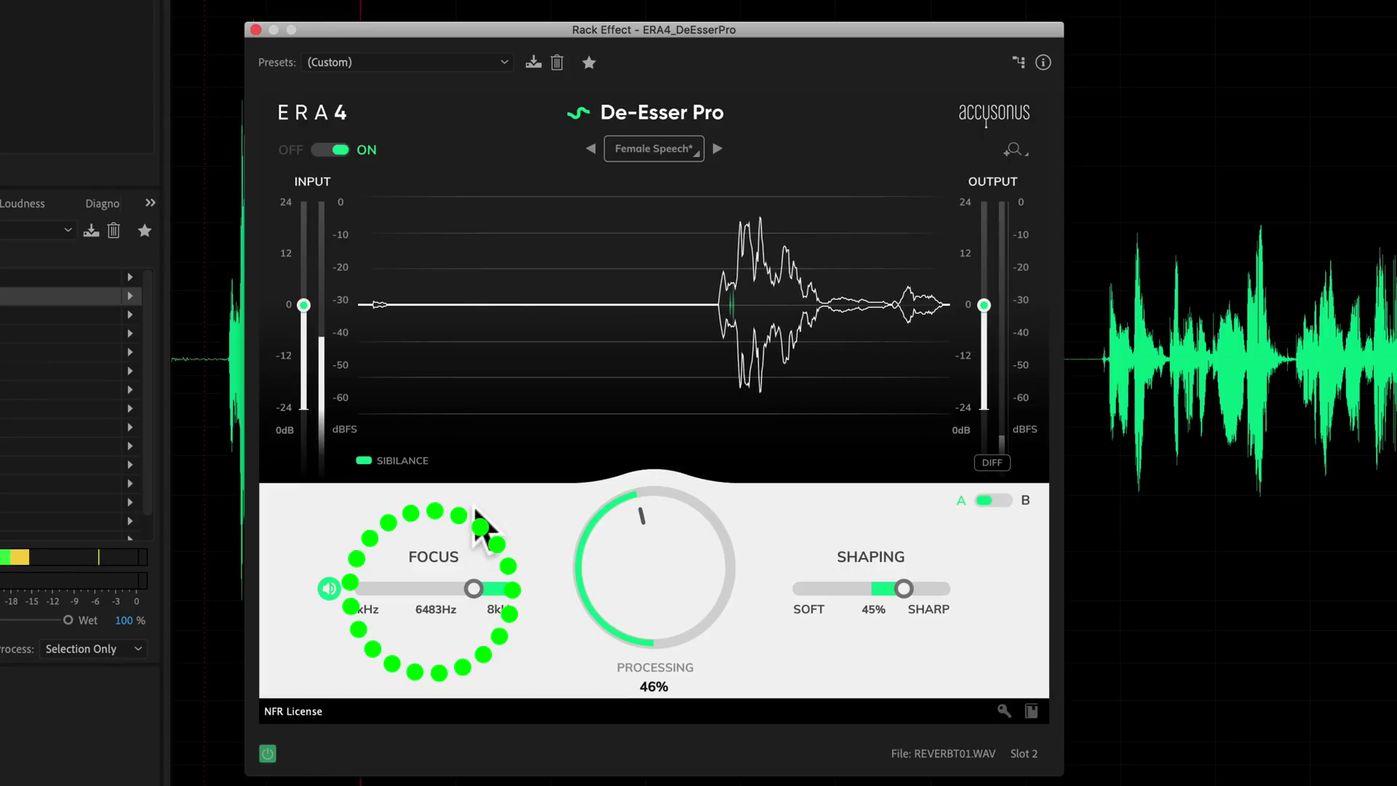
Turn off the Focus listen mode, then A/B the de-esser at 46%, 6483Hz, 45% Shaping
left_click(328, 588)
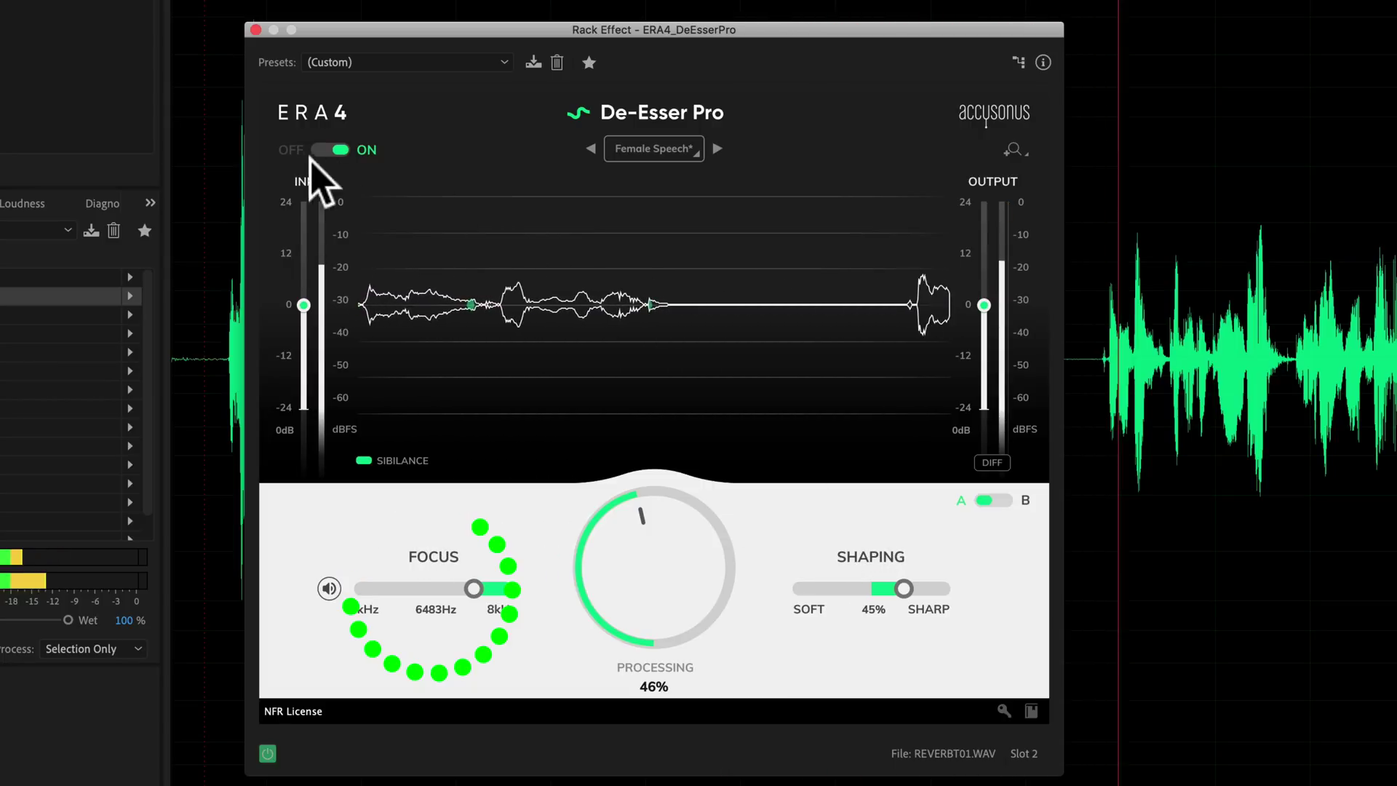
left_click(336, 149)
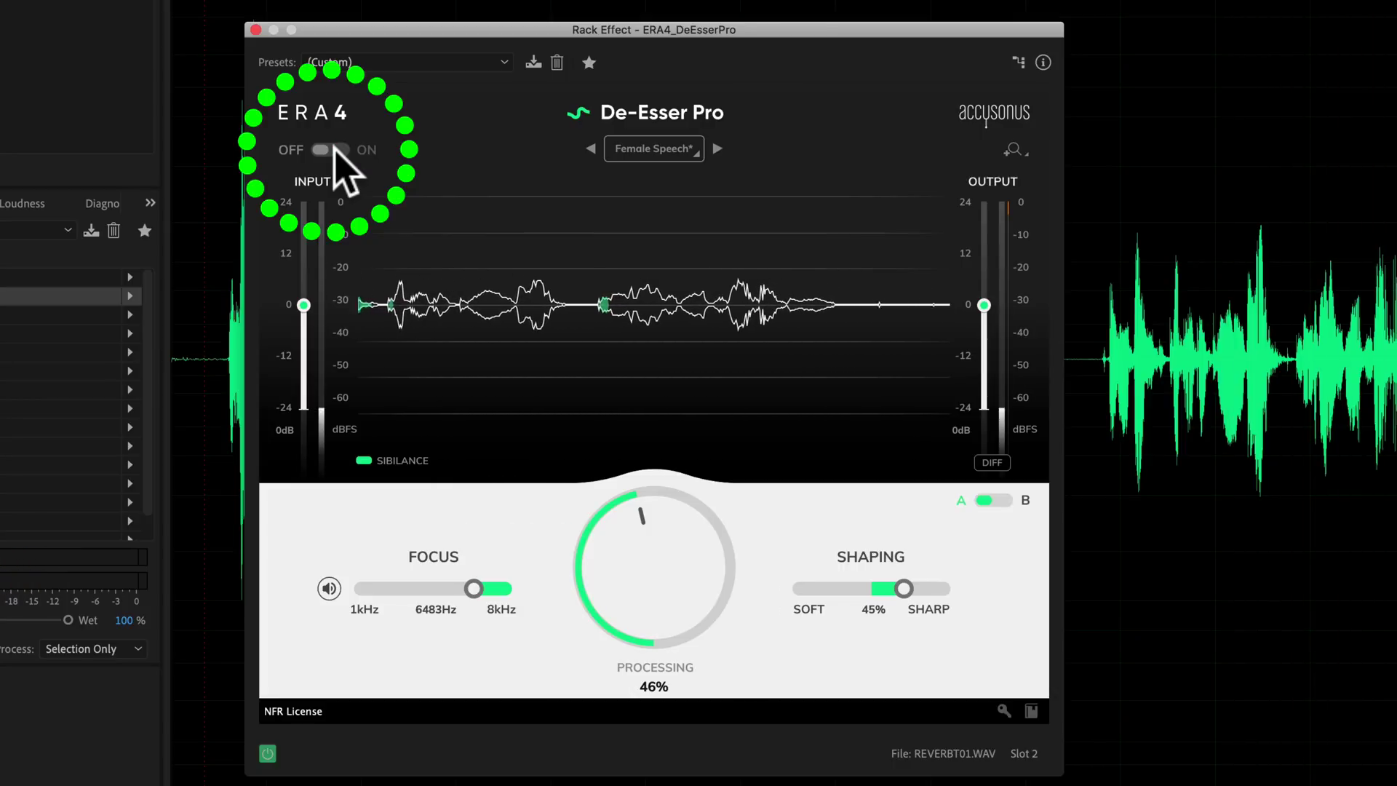
left_click(336, 149)
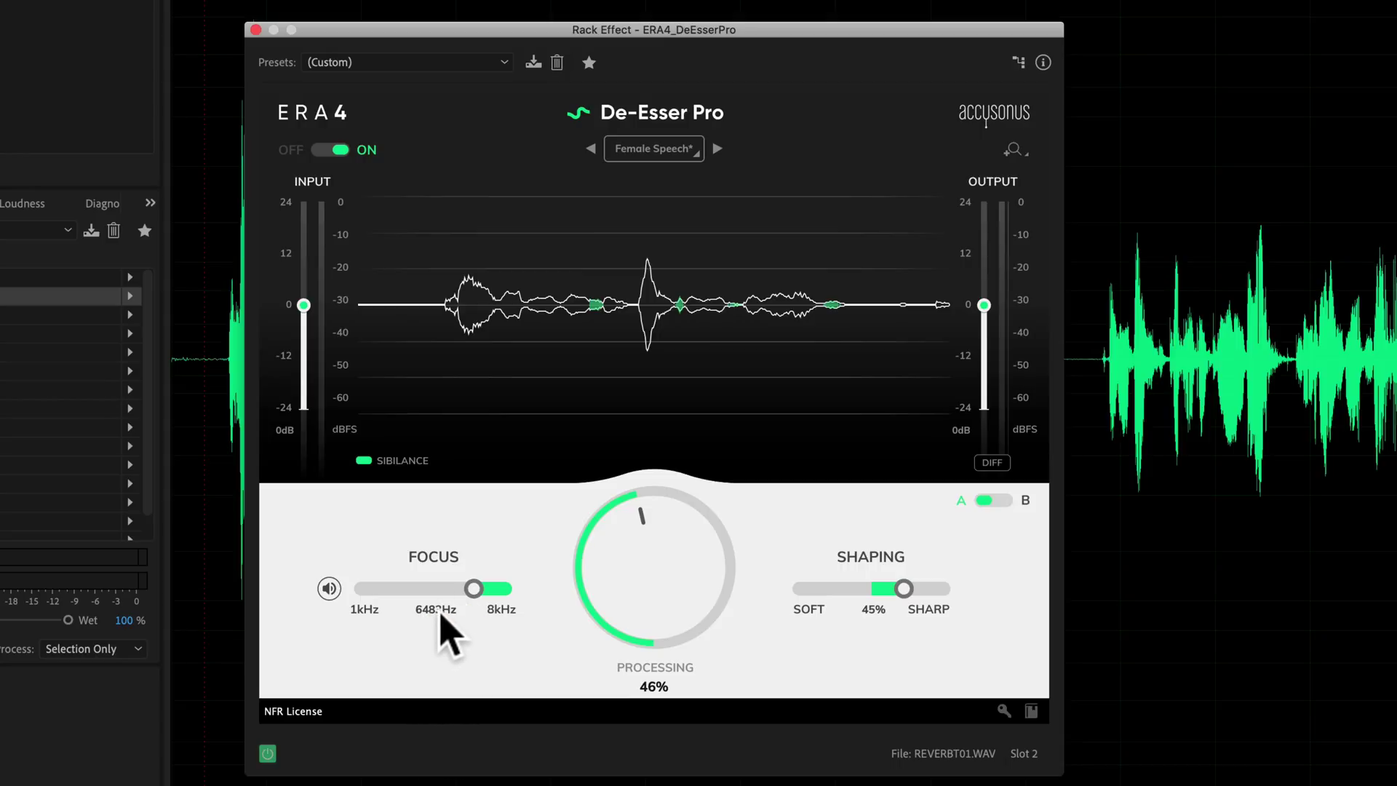
left_click(329, 590)
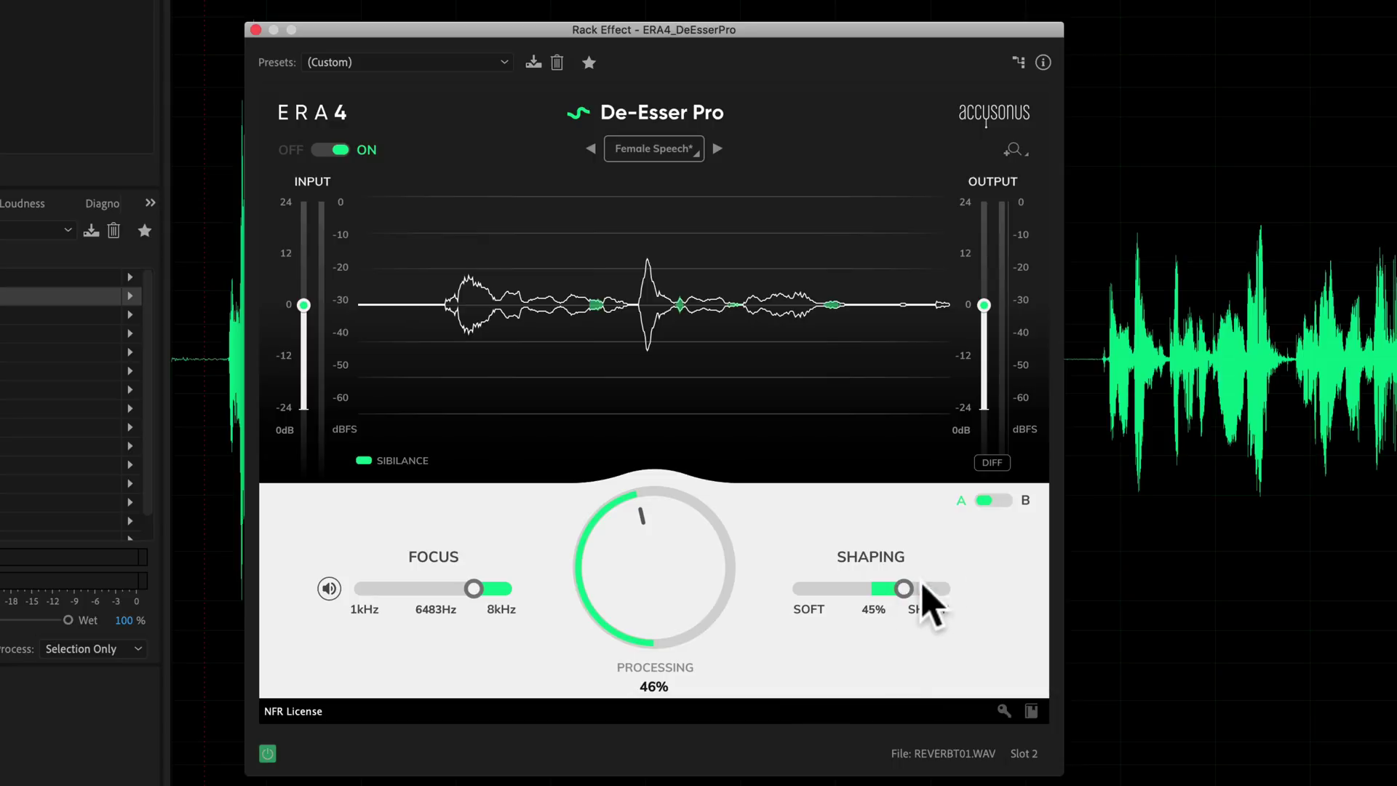
left_click(1084, 259)
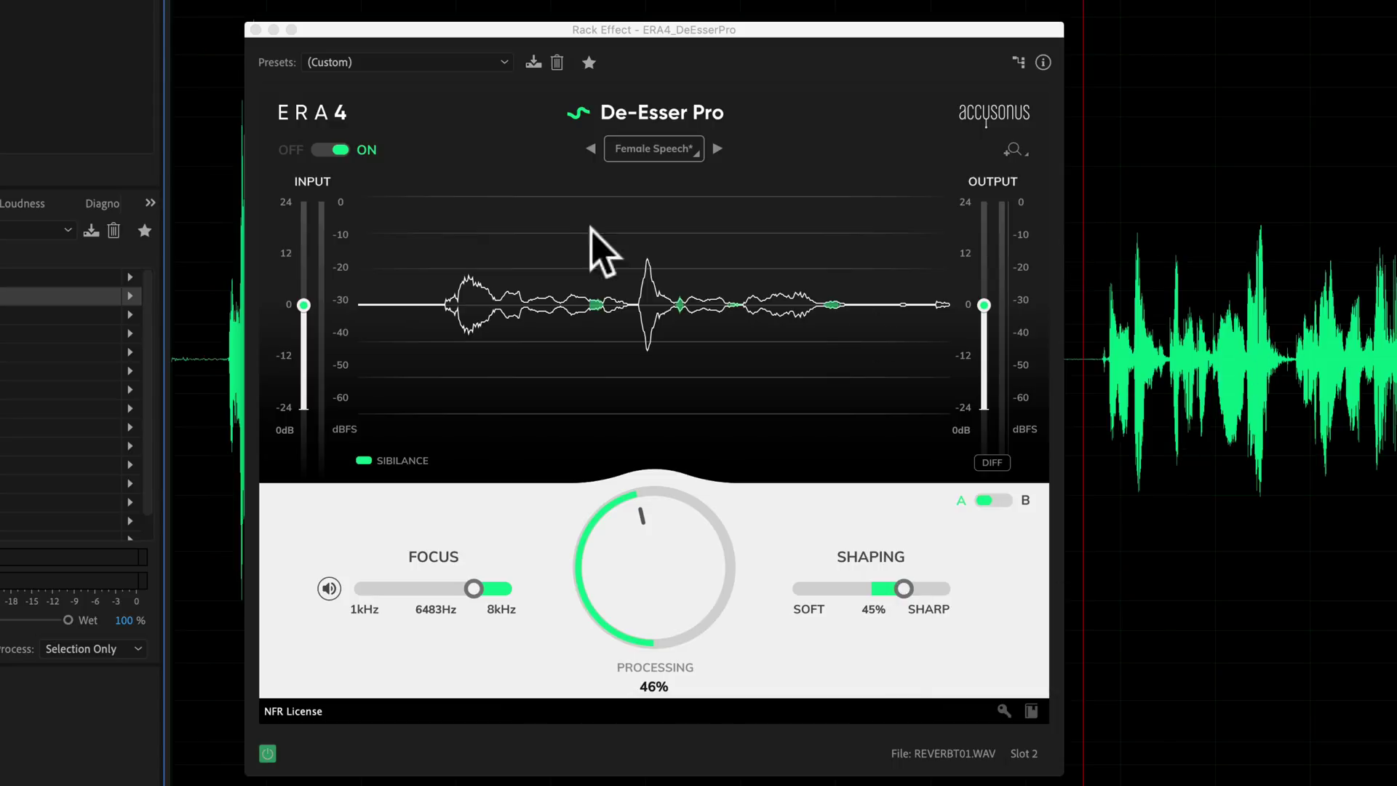
left_click(207, 204)
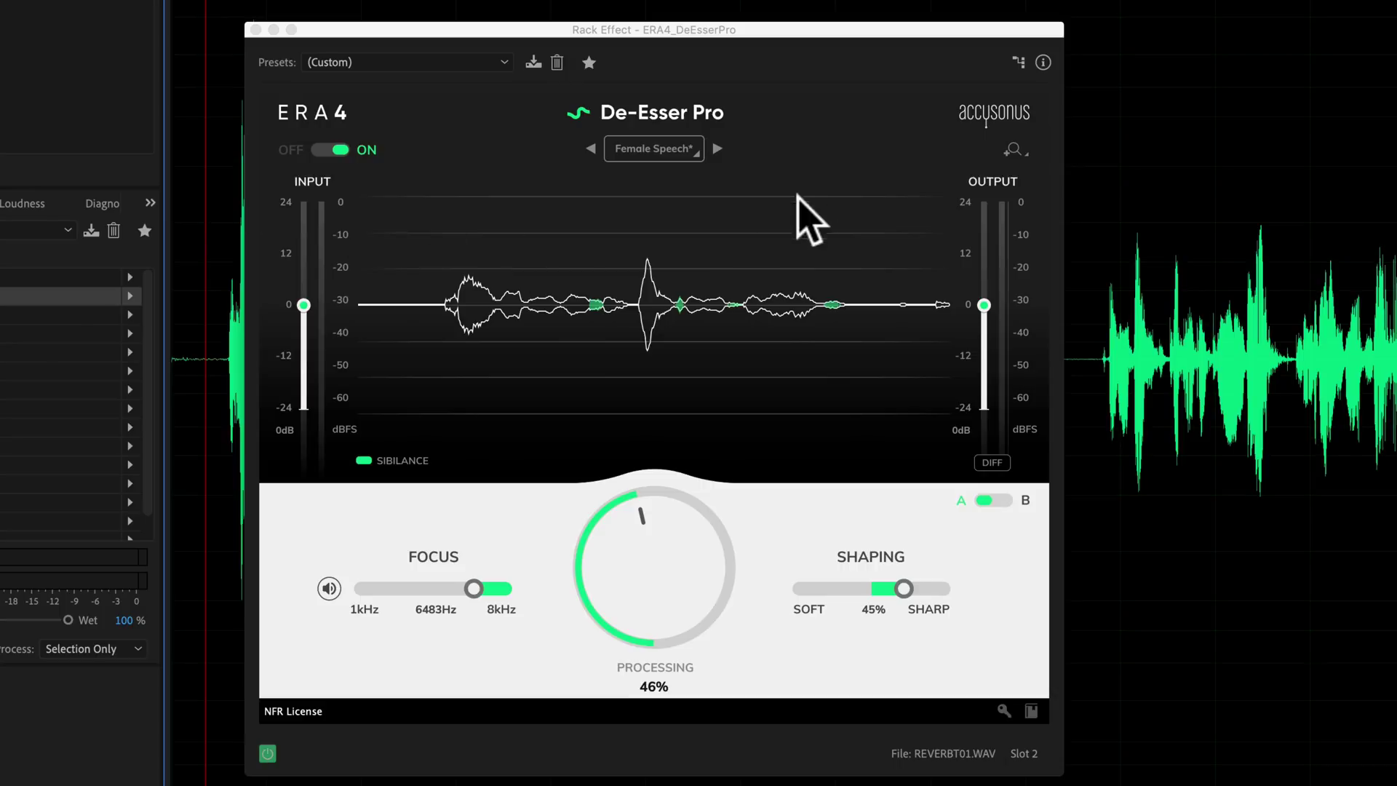
left_click_drag(775, 32, 924, 24)
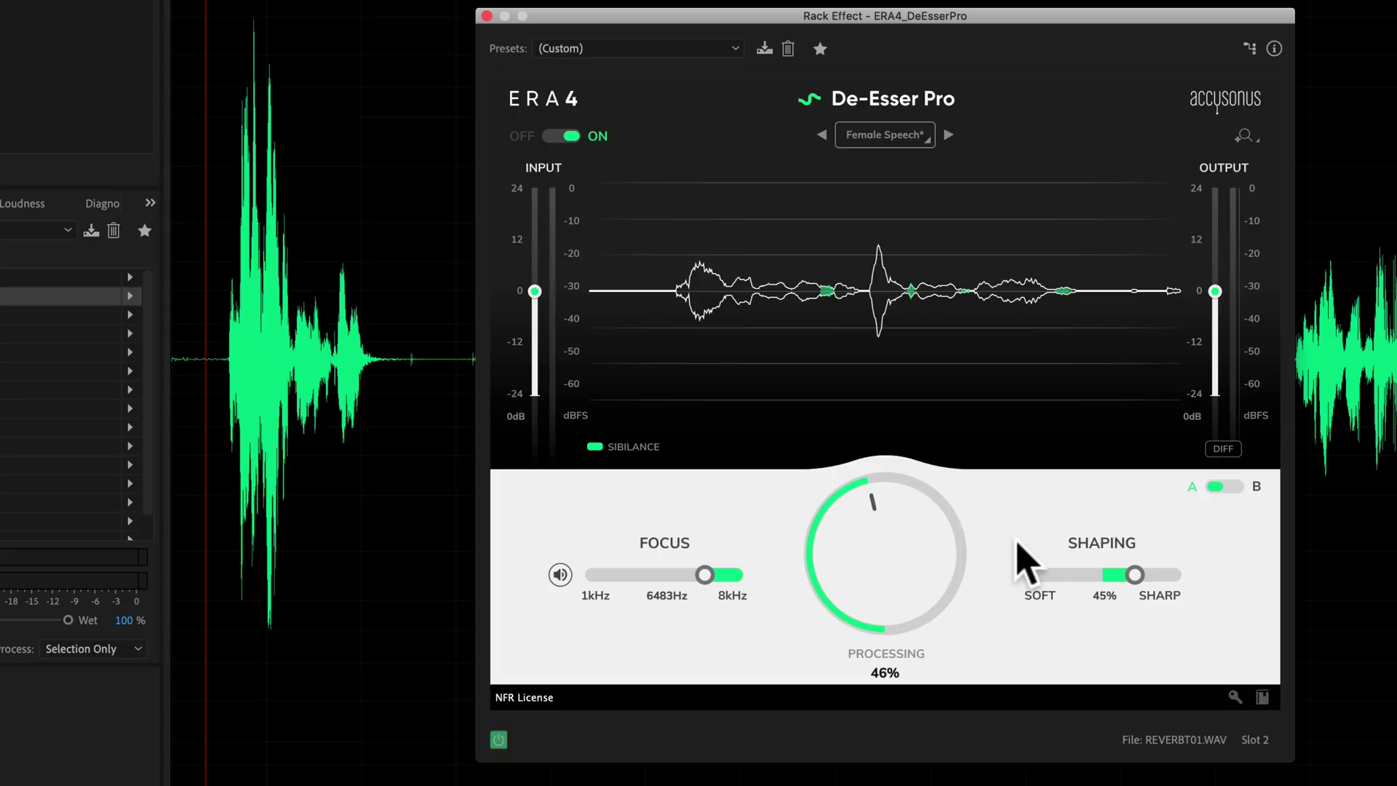
Close the Rack Effect - ERA4_DeEsserPro window
left_click(487, 16)
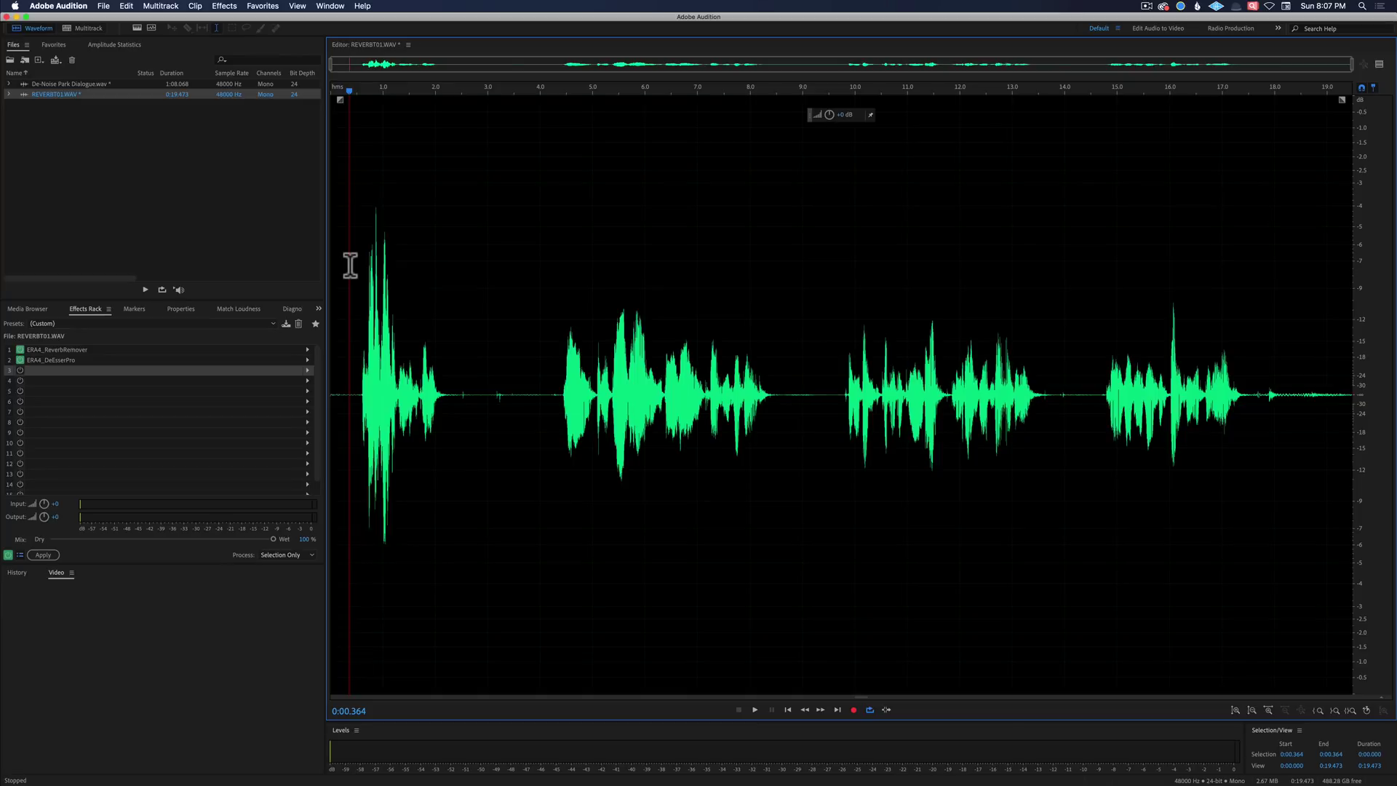